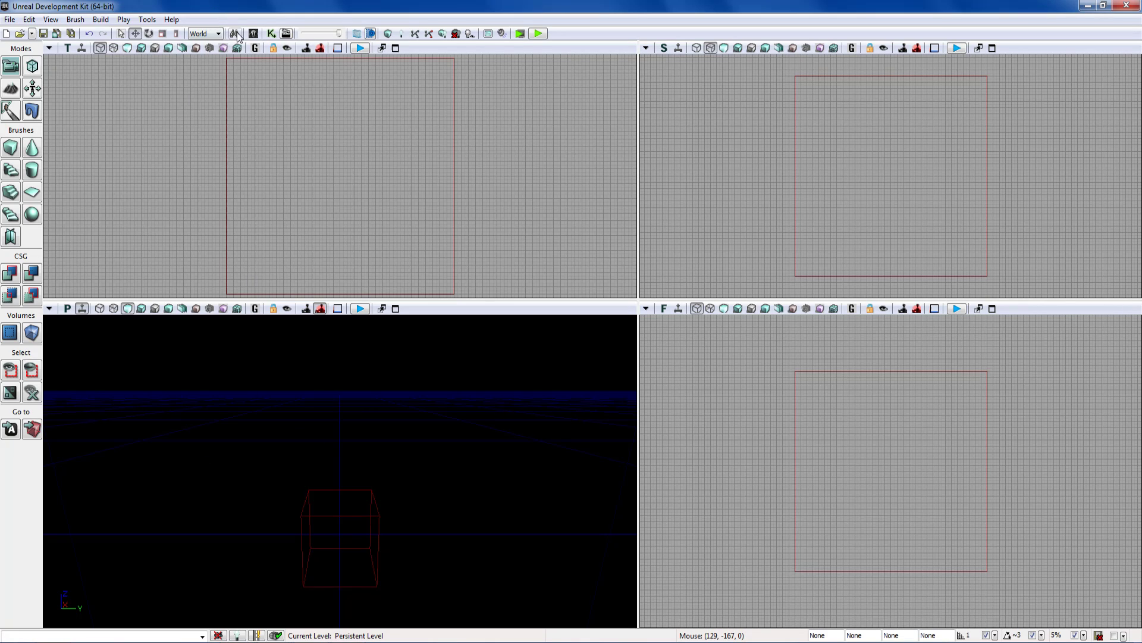
- Open the Content Browser and examine its package list and asset thumbnails
click(252, 33)
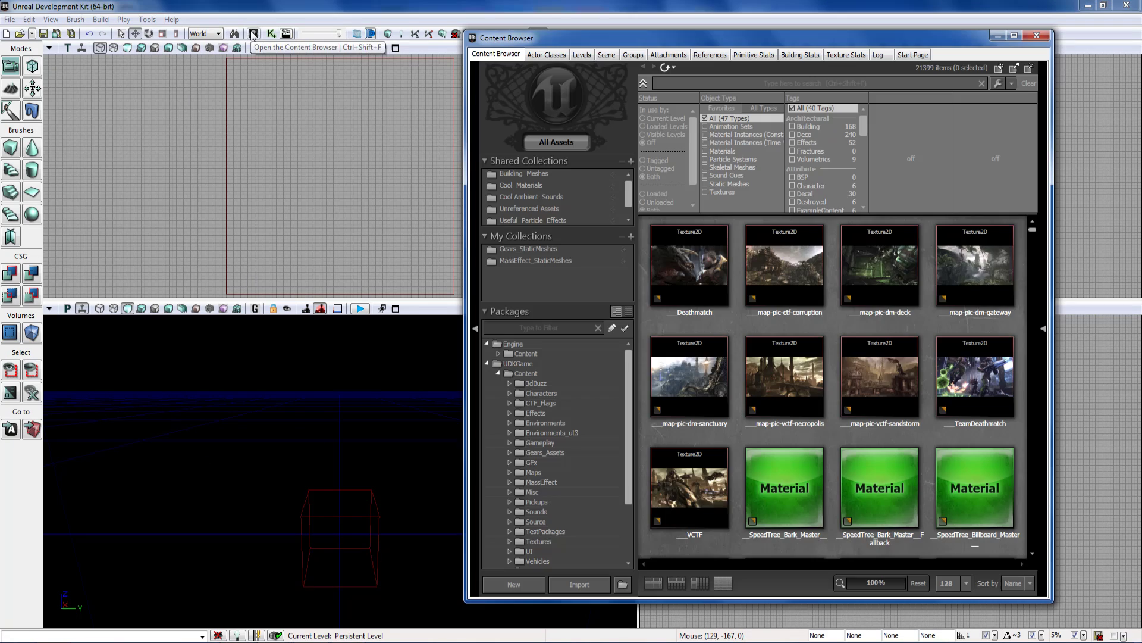
click(1036, 35)
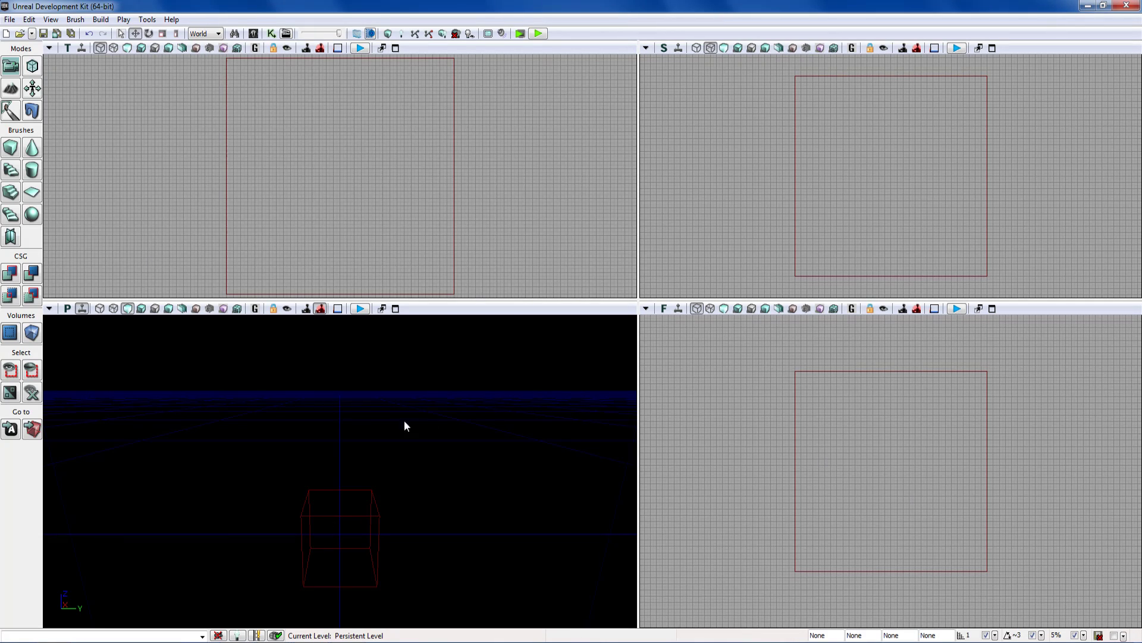
mouse_move(327, 501)
right_down()
mouse_move(327, 515)
mouse_move(320, 492)
right_up()
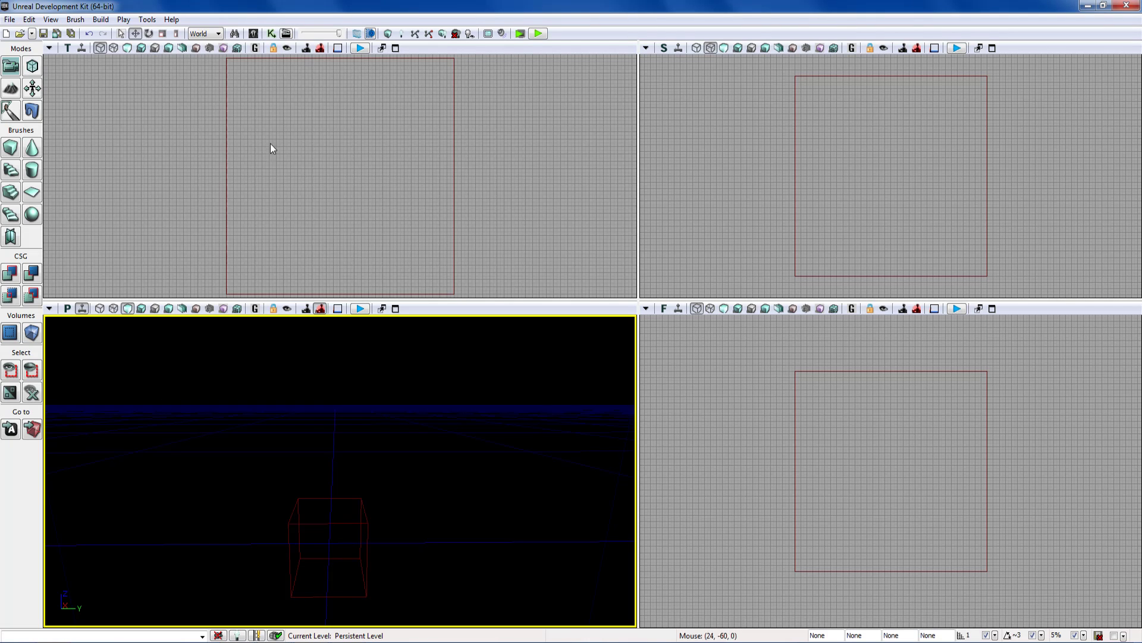
click(253, 34)
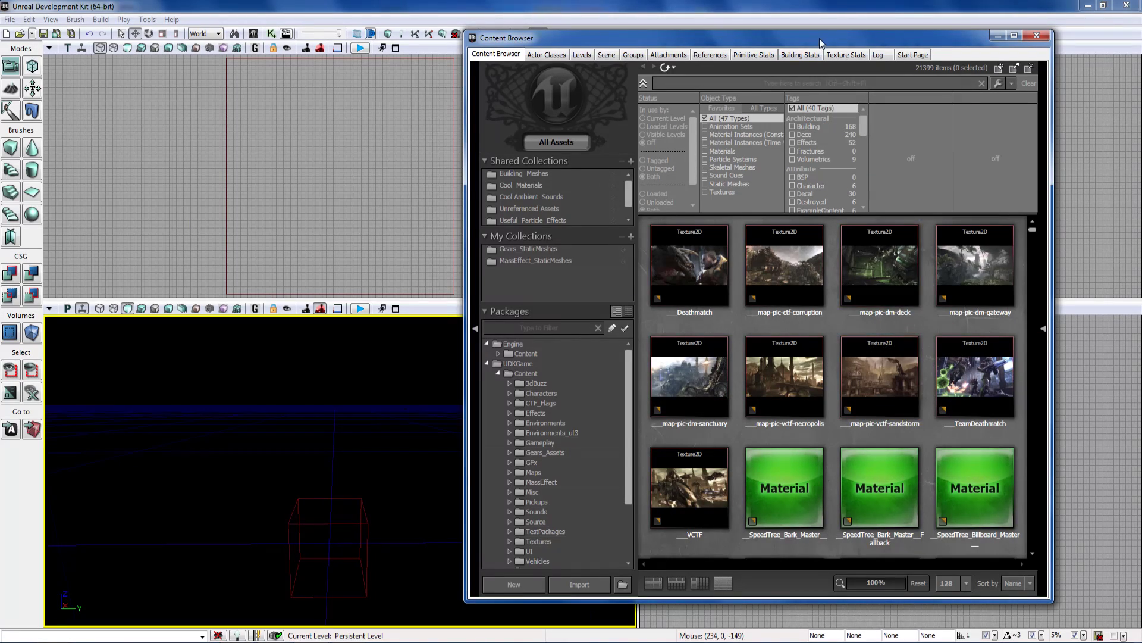
drag(819, 38, 766, 46)
click(983, 43)
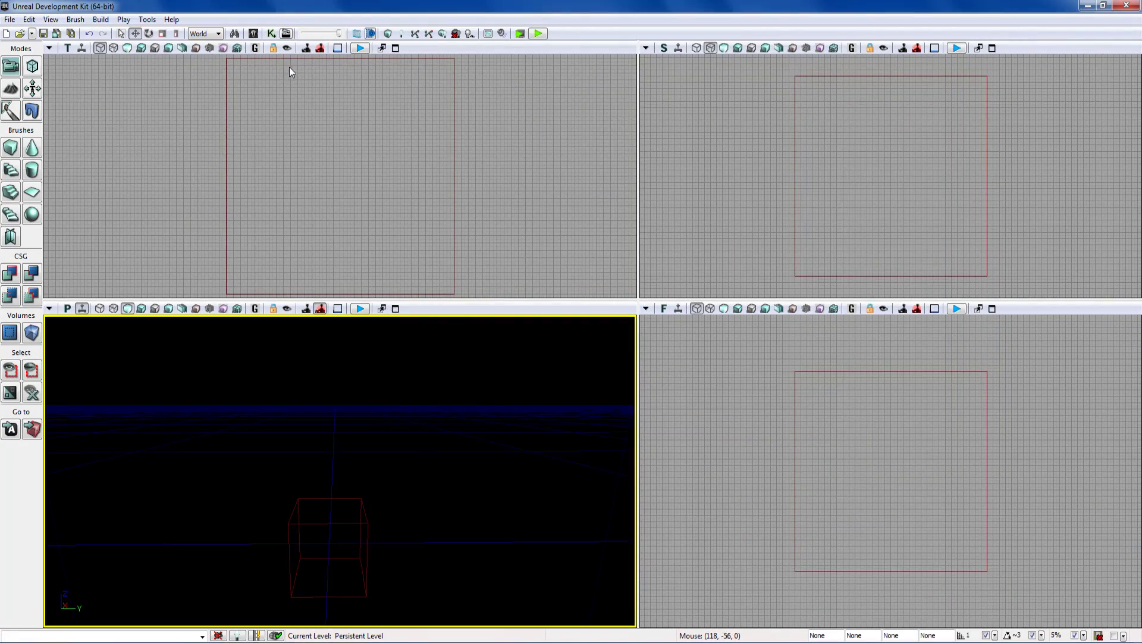
click(254, 34)
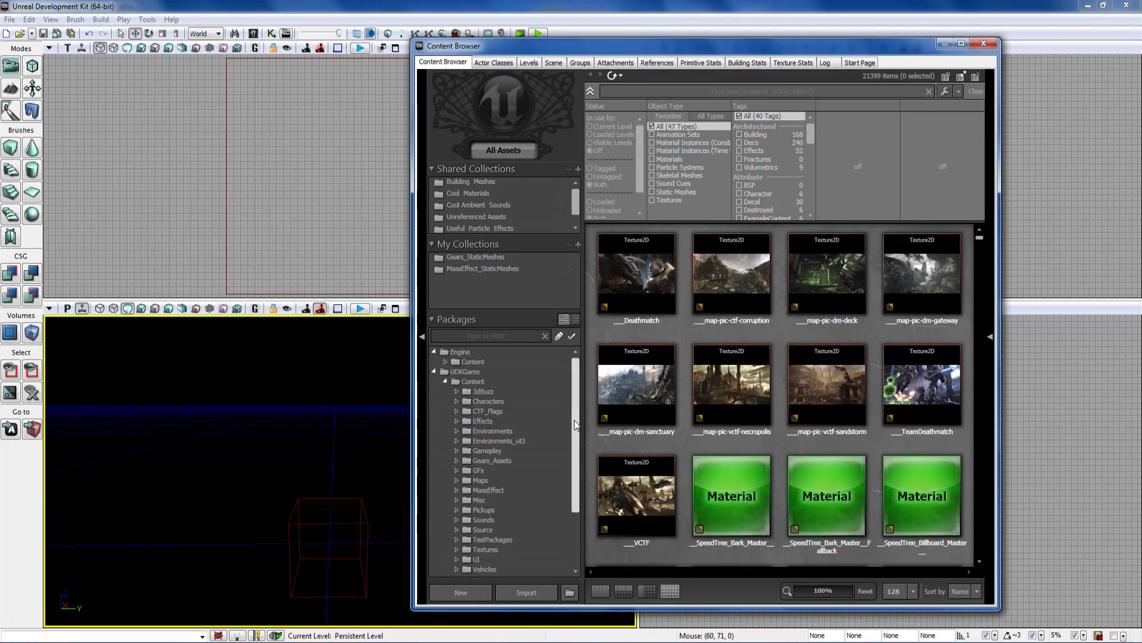
drag(574, 420, 585, 385)
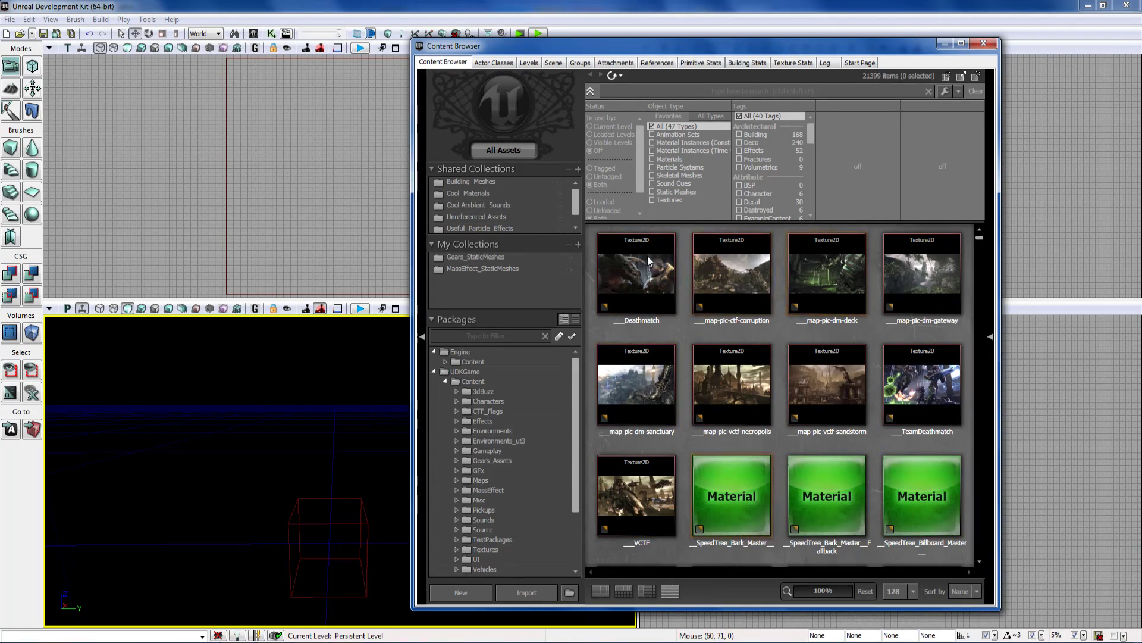
- Look through the Actor Classes, Levels, Scene, Groups, Attachments and References browsers
click(496, 62)
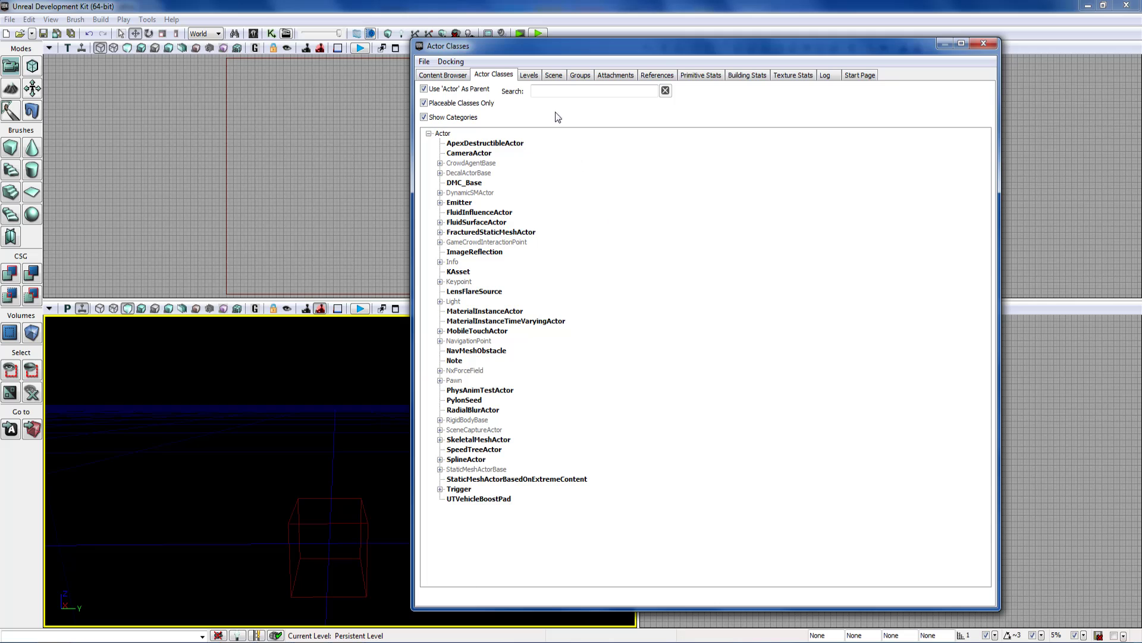
click(529, 76)
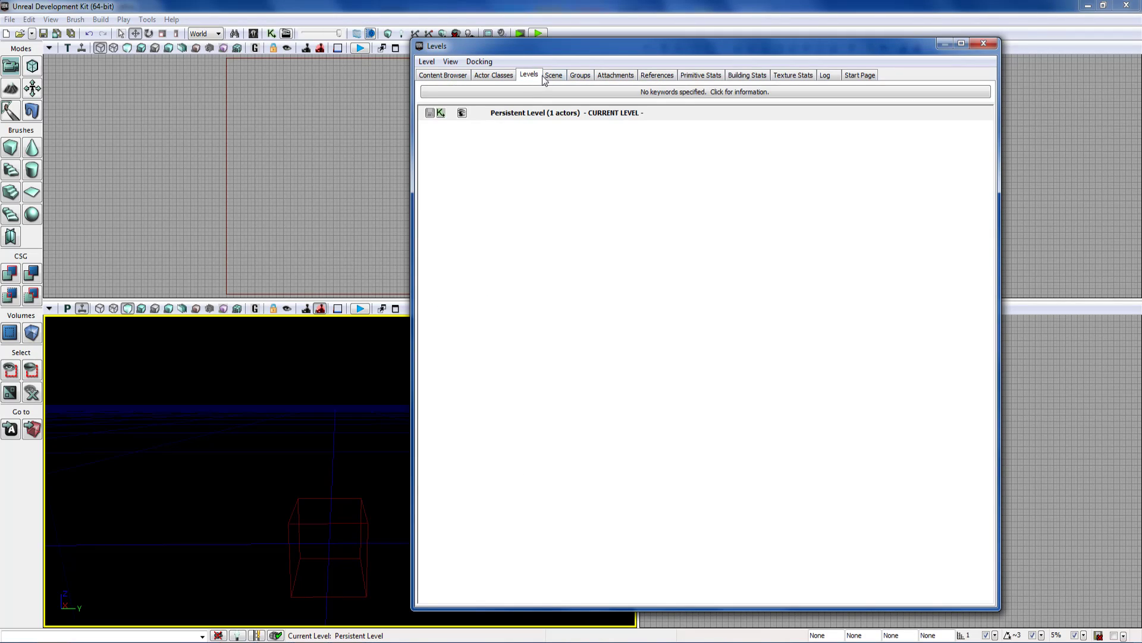
click(553, 76)
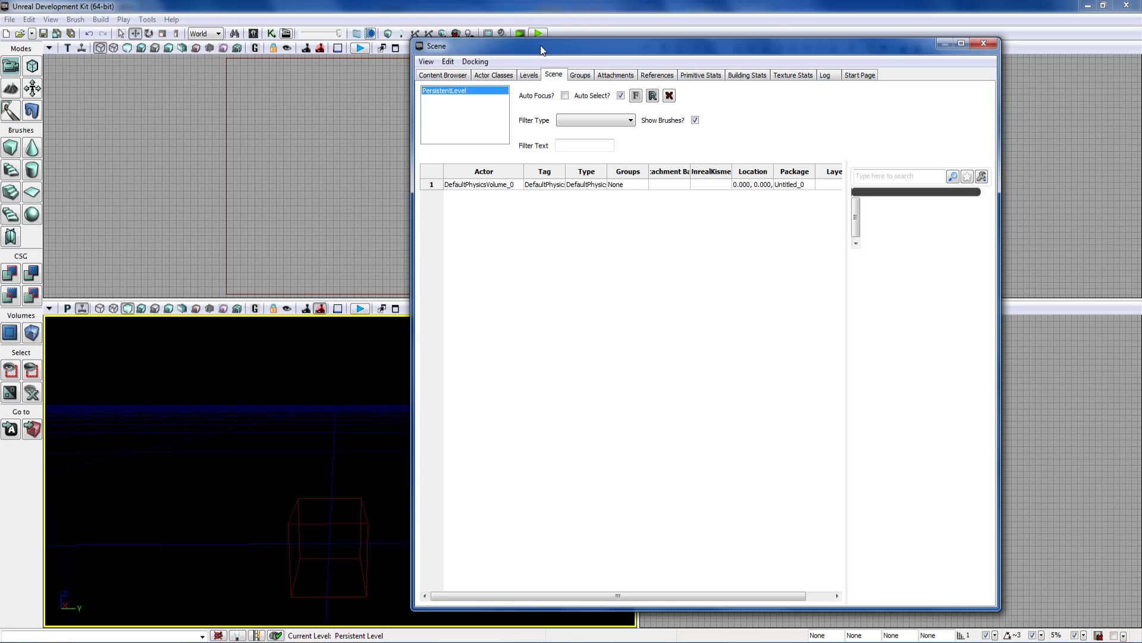
click(586, 79)
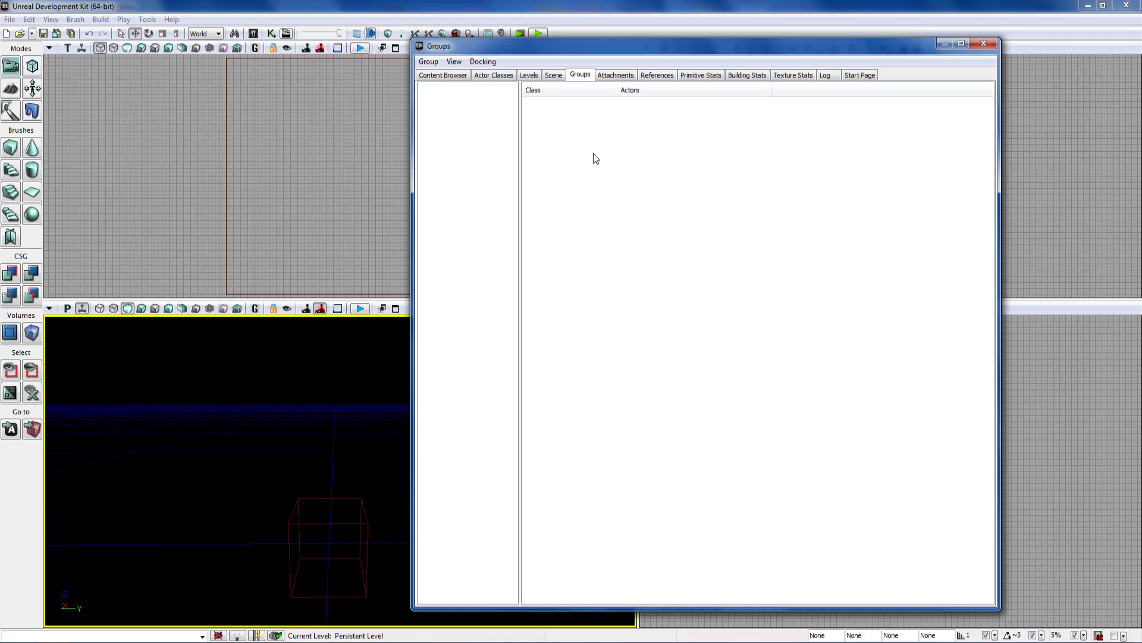
click(604, 73)
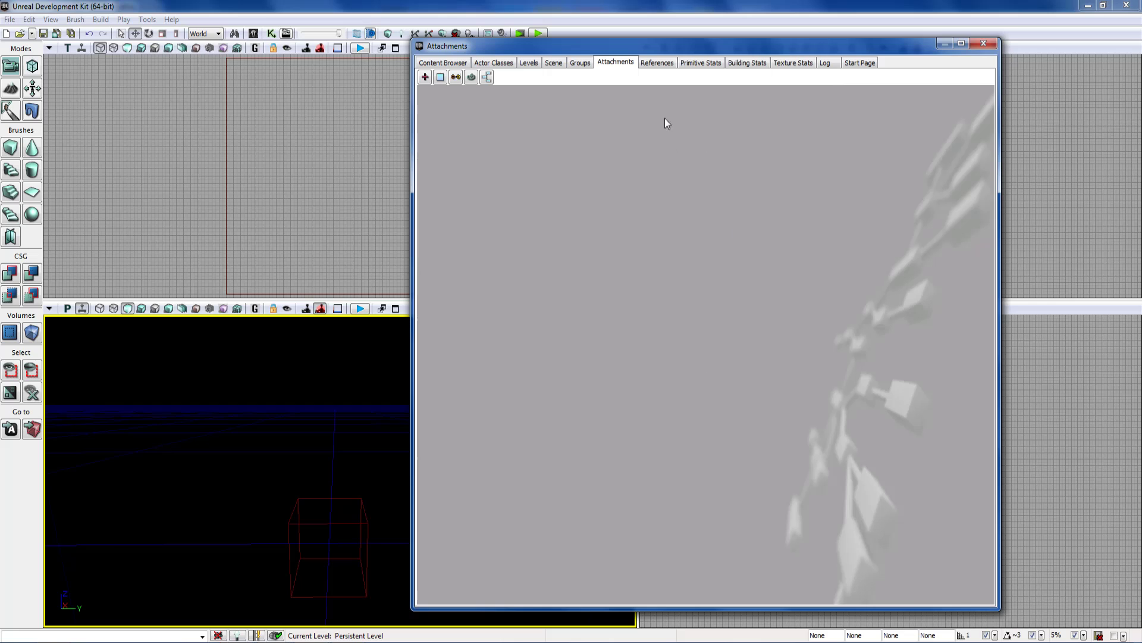
click(654, 65)
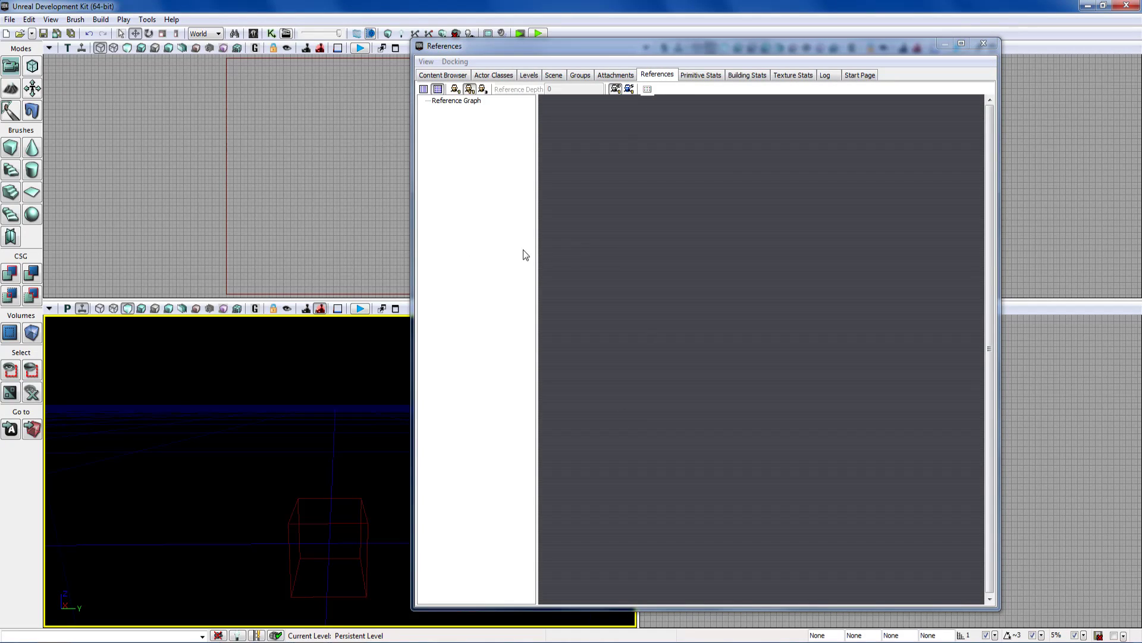
- Open the recent map ReprisalEp2warehouse.udk, dismiss the load errors and move the References window farther off the perspective view
click(9, 19)
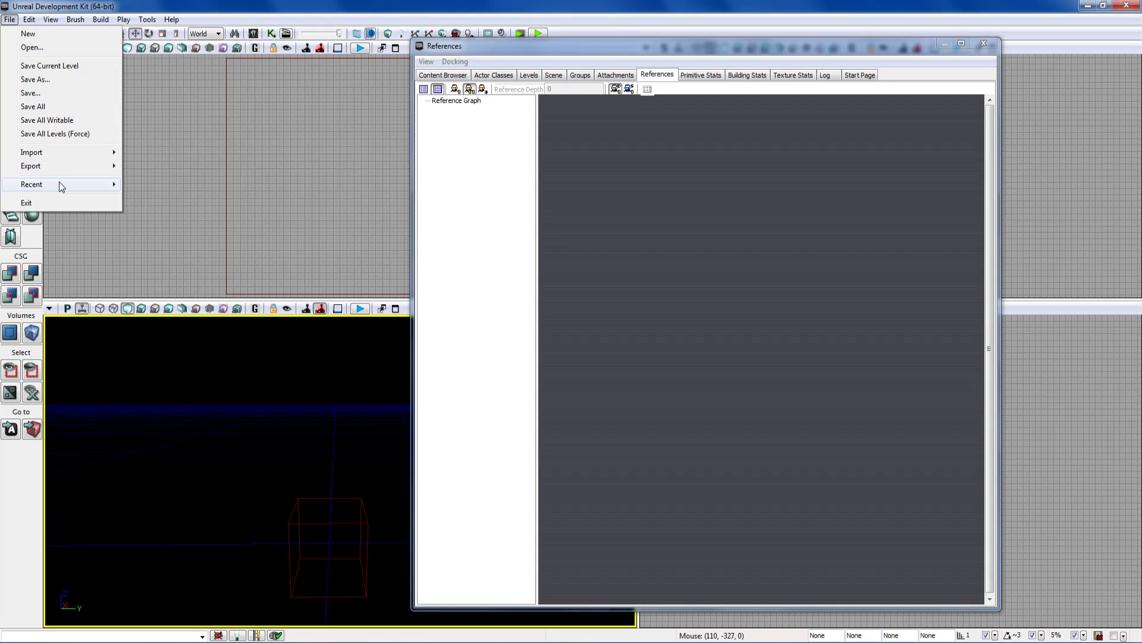
mouse_move(59, 182)
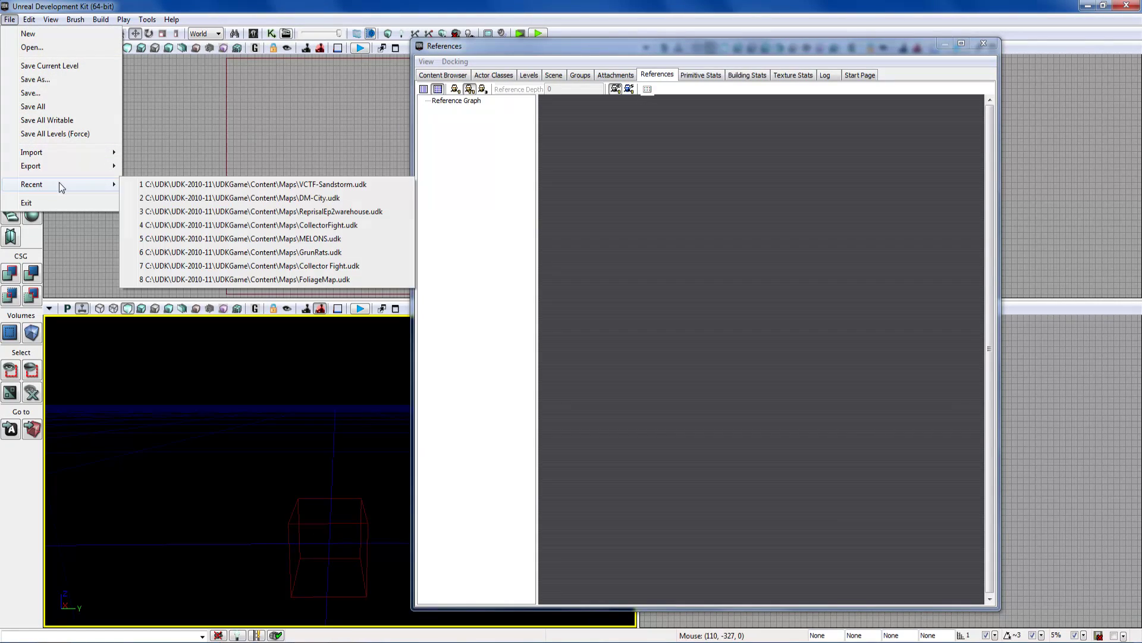
click(182, 215)
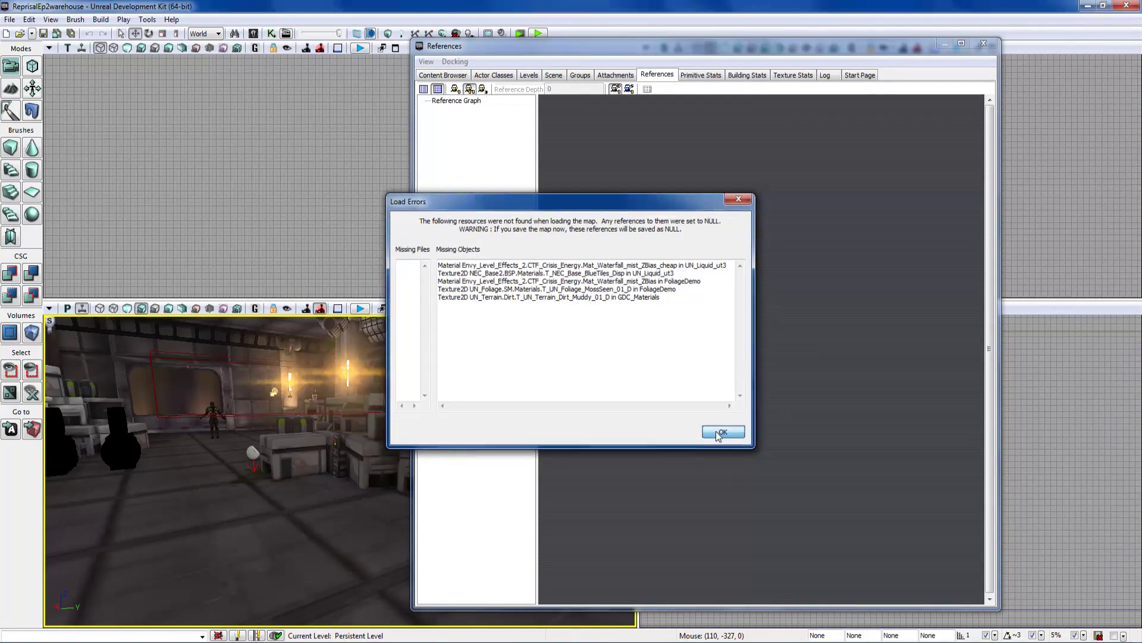
click(723, 432)
drag(600, 51, 659, 53)
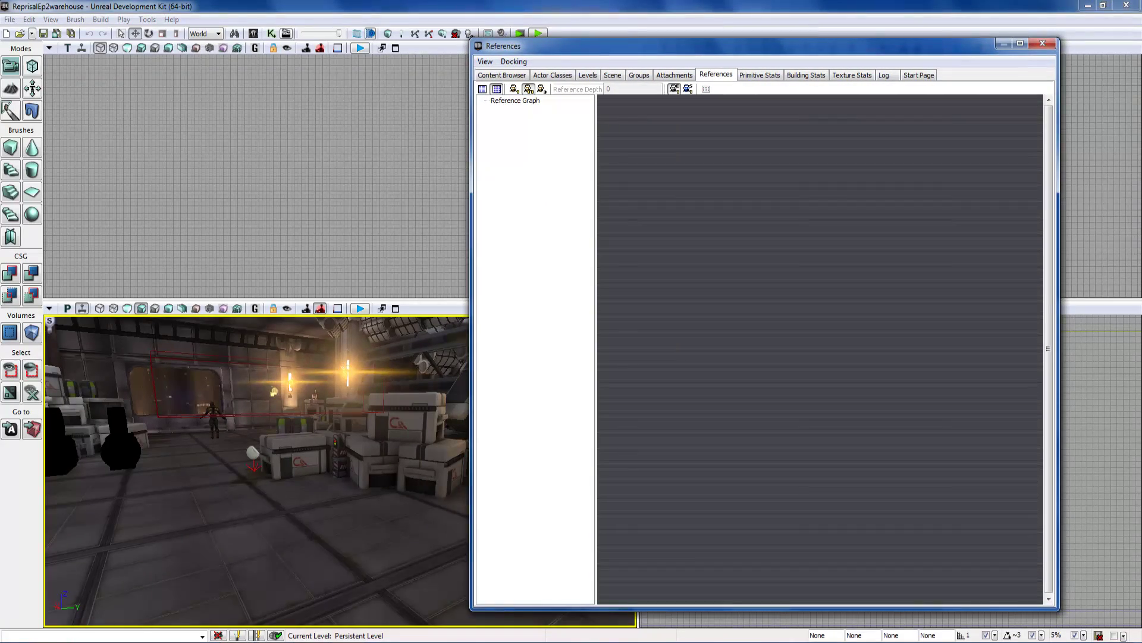
- Select the top crate of the white crate stack in the perspective view to show its asset references
drag(357, 428, 280, 363)
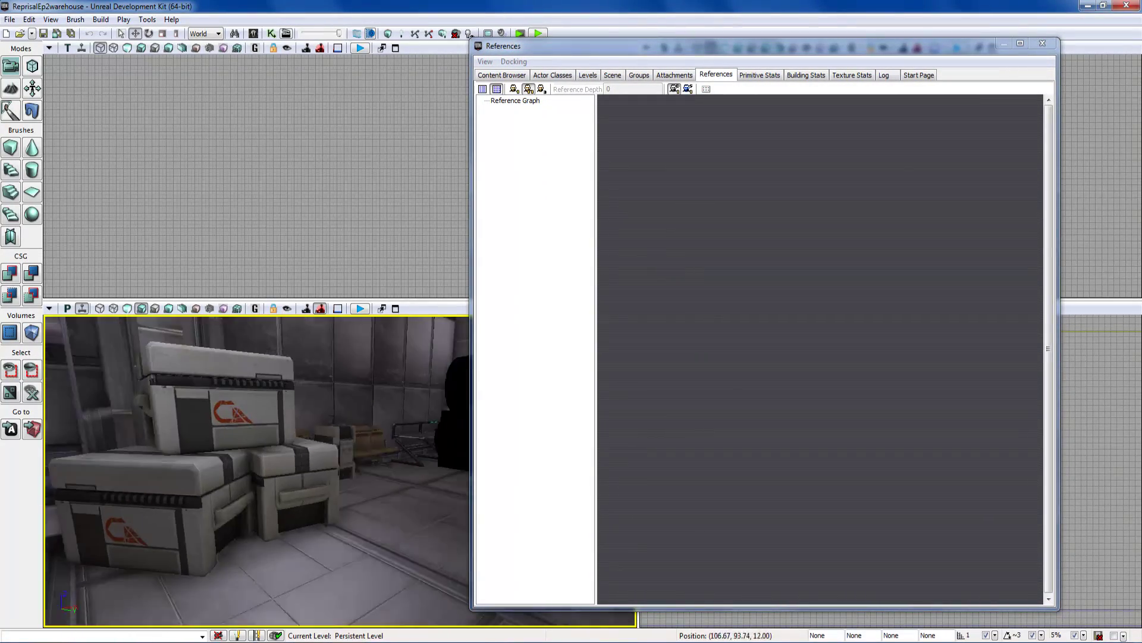
right_drag(280, 363, 226, 357)
drag(226, 357, 231, 310)
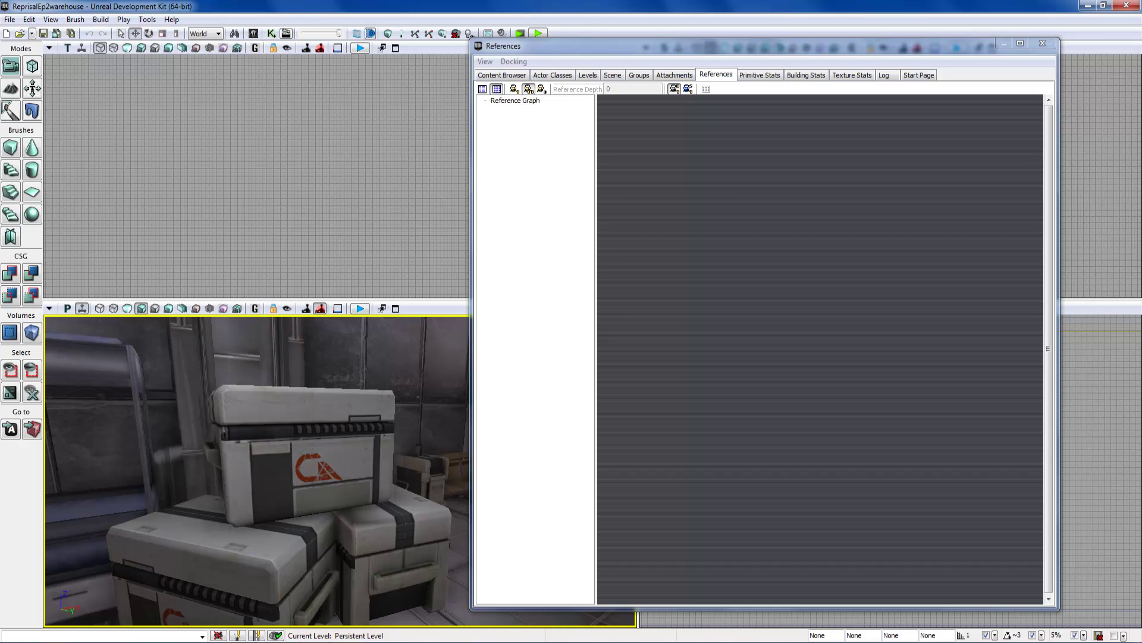
click(307, 455)
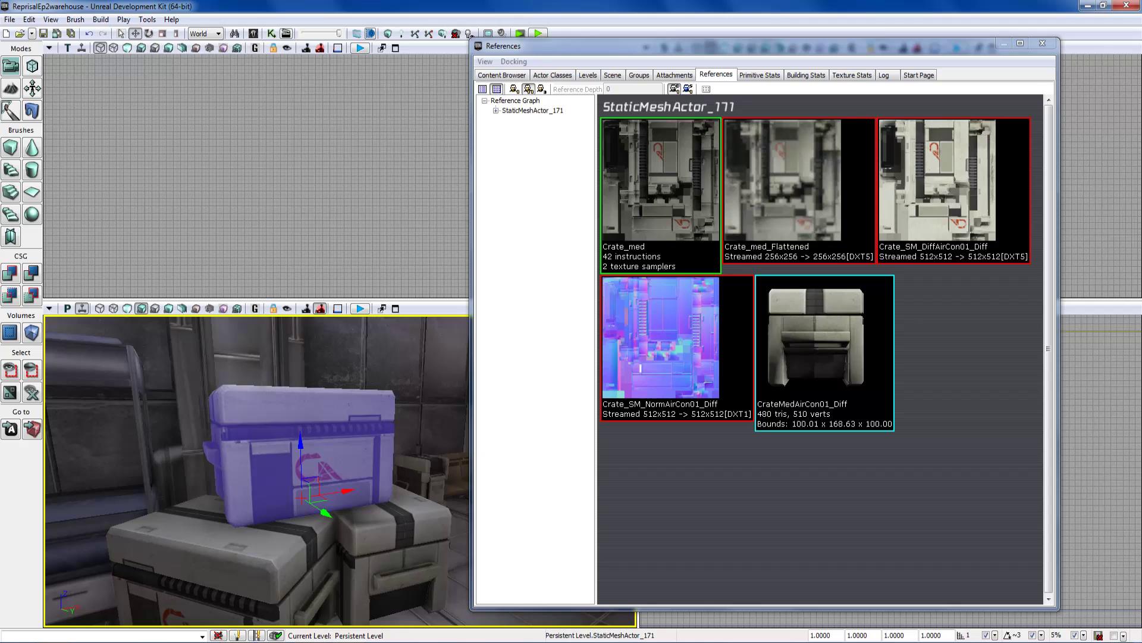
- Inspect the crate's referenced assets one by one: the static mesh, normal map, material, flattened texture and diffuse texture
click(836, 356)
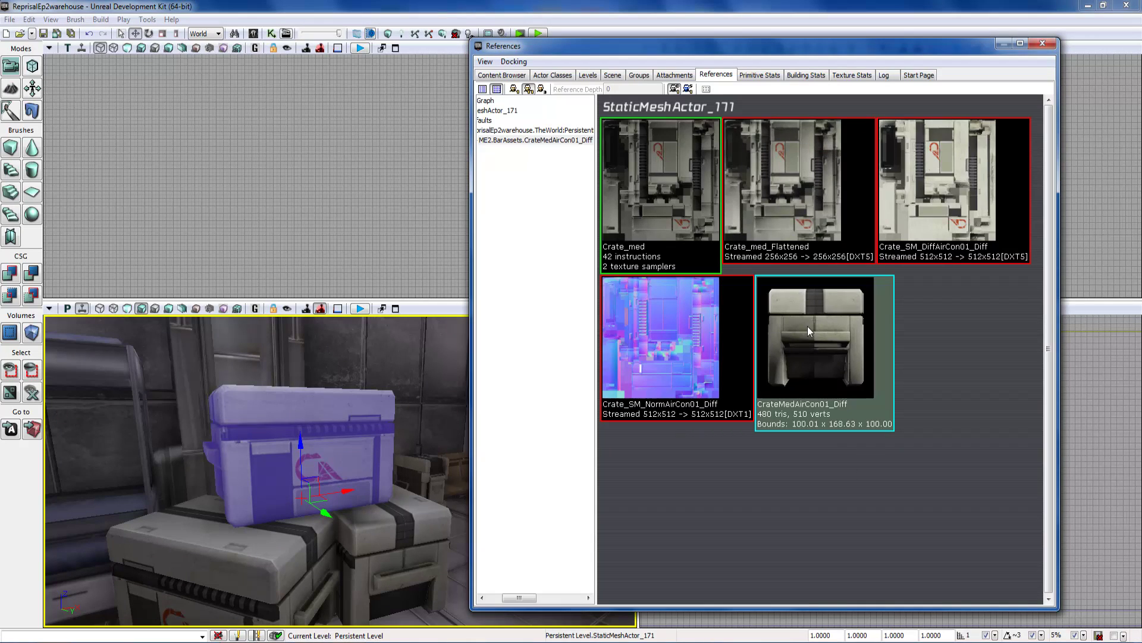
click(695, 355)
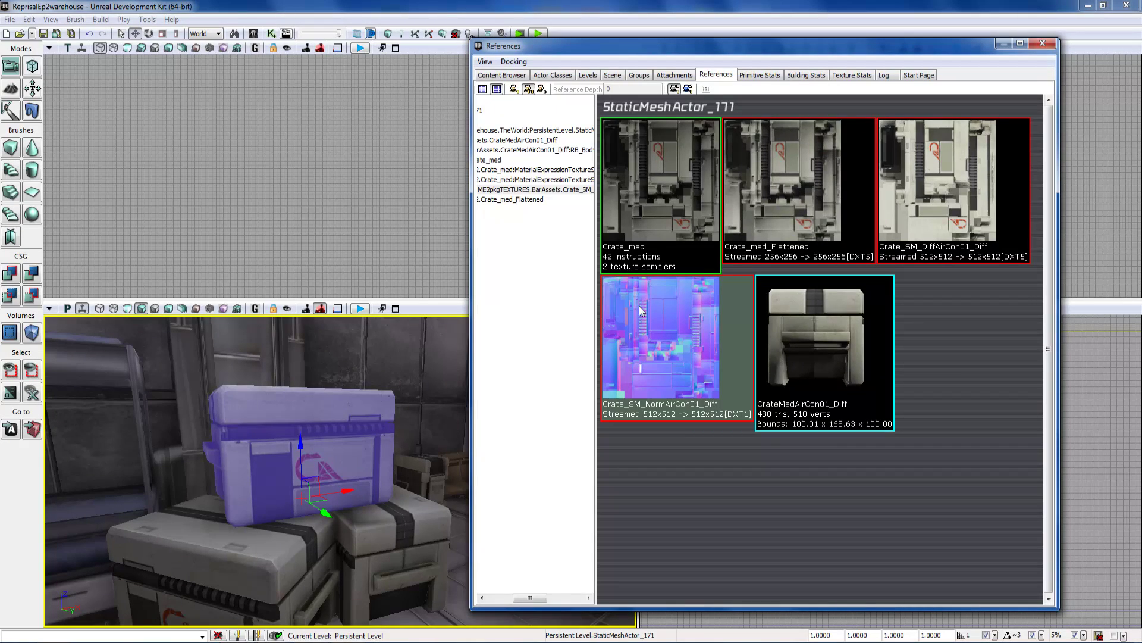
click(645, 153)
click(798, 173)
click(929, 181)
click(827, 191)
click(928, 182)
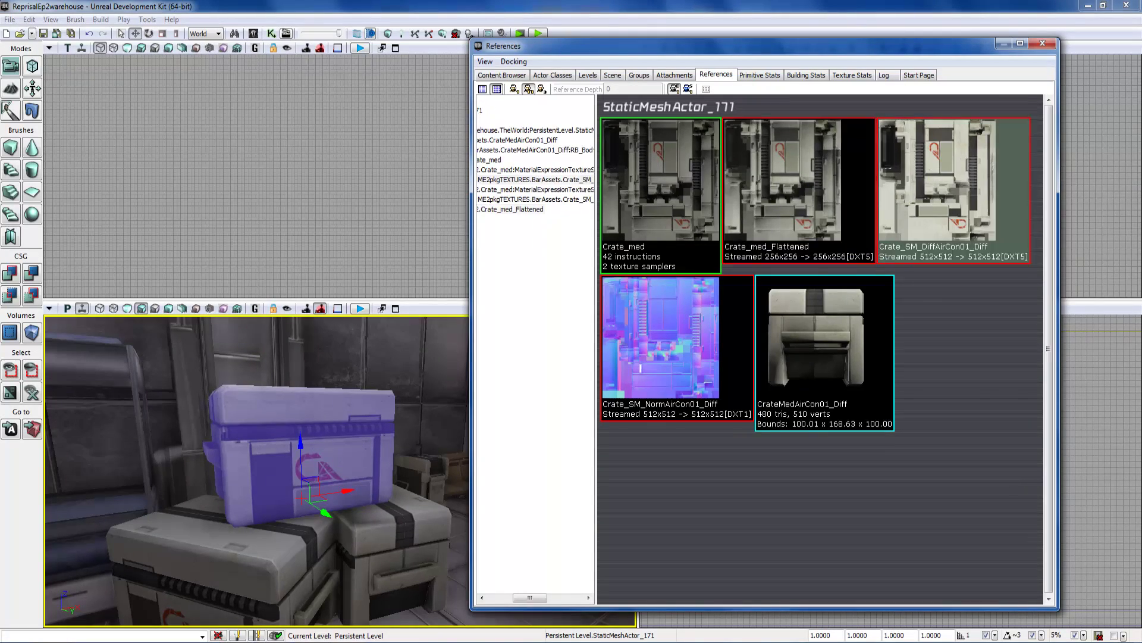
click(852, 206)
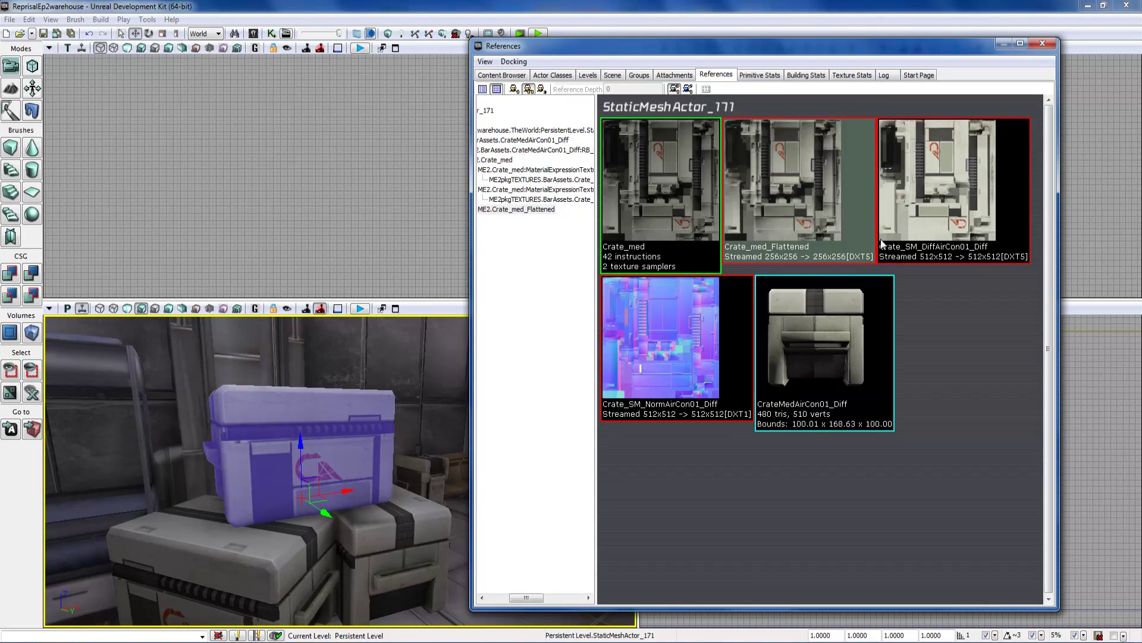
click(941, 206)
click(806, 223)
- Enlarge the References window and temporarily widen its reference tree to read the crate's full asset hierarchy
right_drag(425, 369, 414, 376)
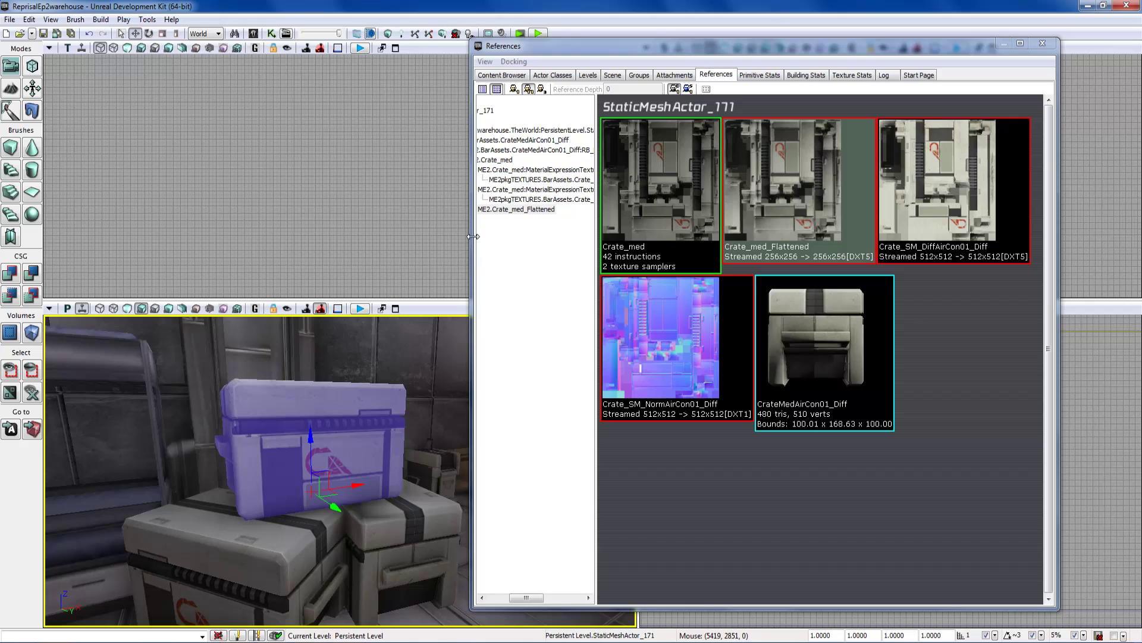
drag(473, 236, 442, 237)
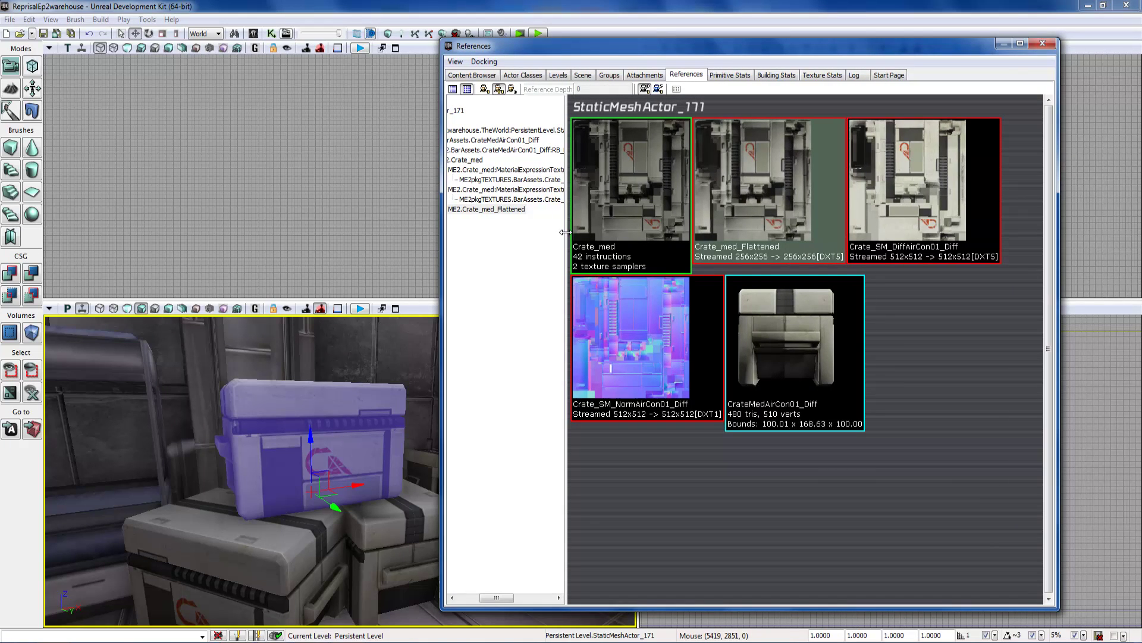
drag(564, 232, 770, 218)
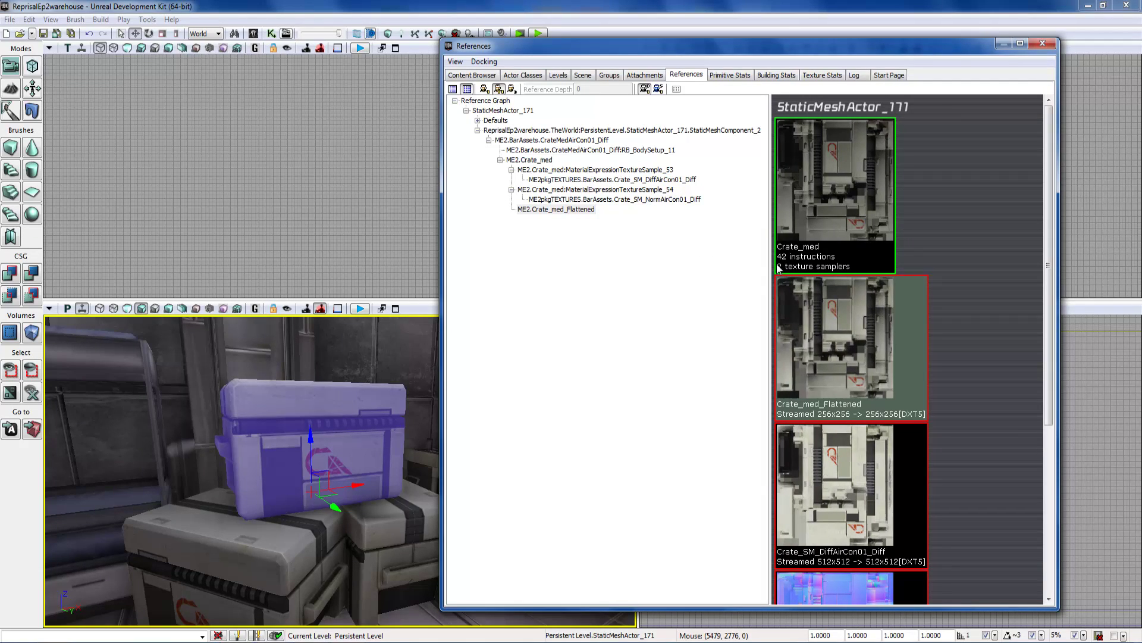
drag(767, 266, 557, 267)
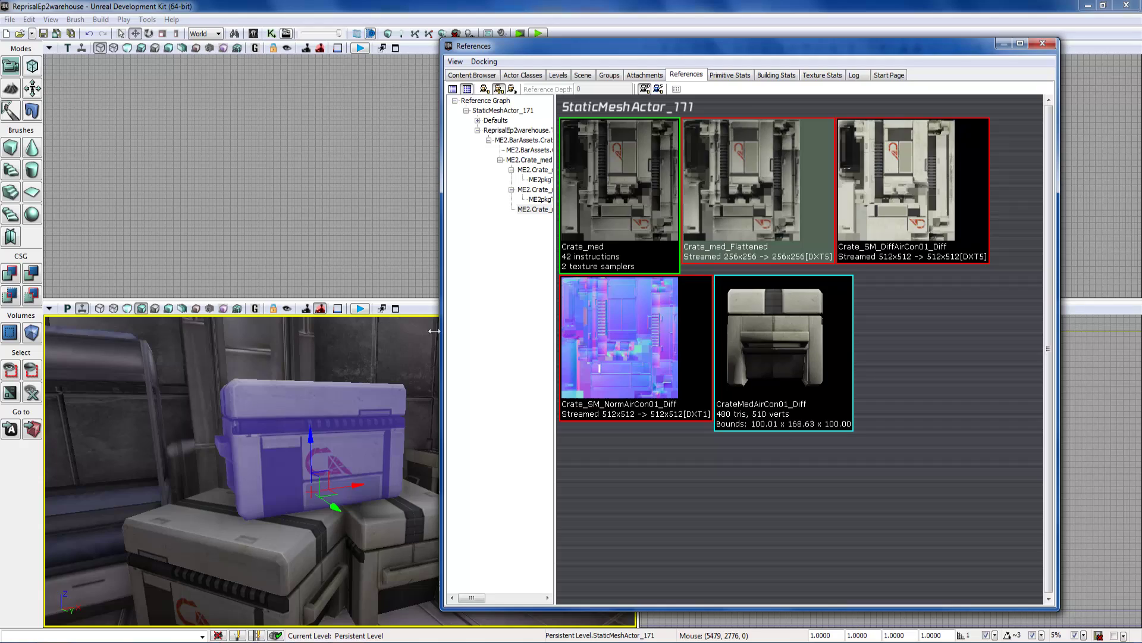
- Select the middle barrel of the green-striped group and inspect its referenced static mesh, diffuse texture and normal map
right_drag(390, 339, 455, 294)
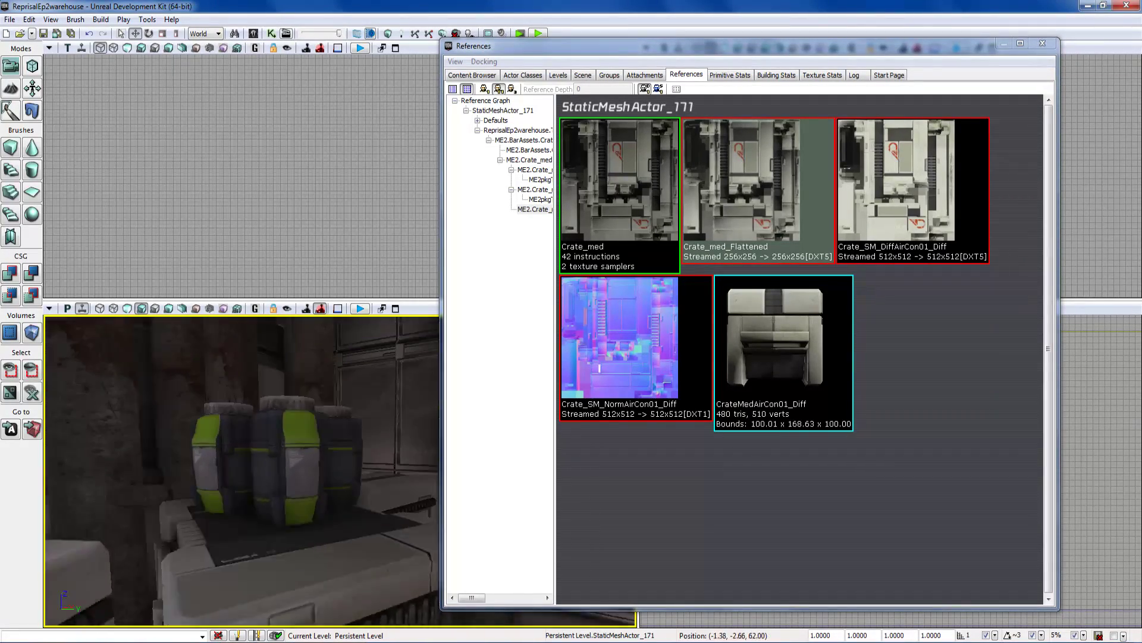
drag(386, 327, 387, 321)
click(289, 494)
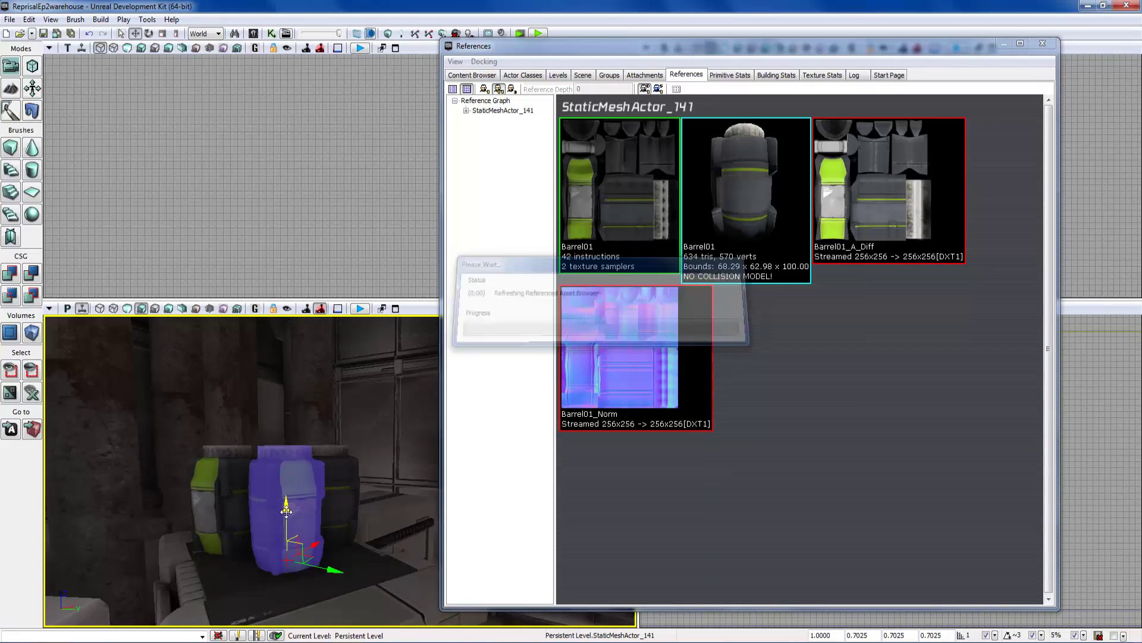
click(689, 219)
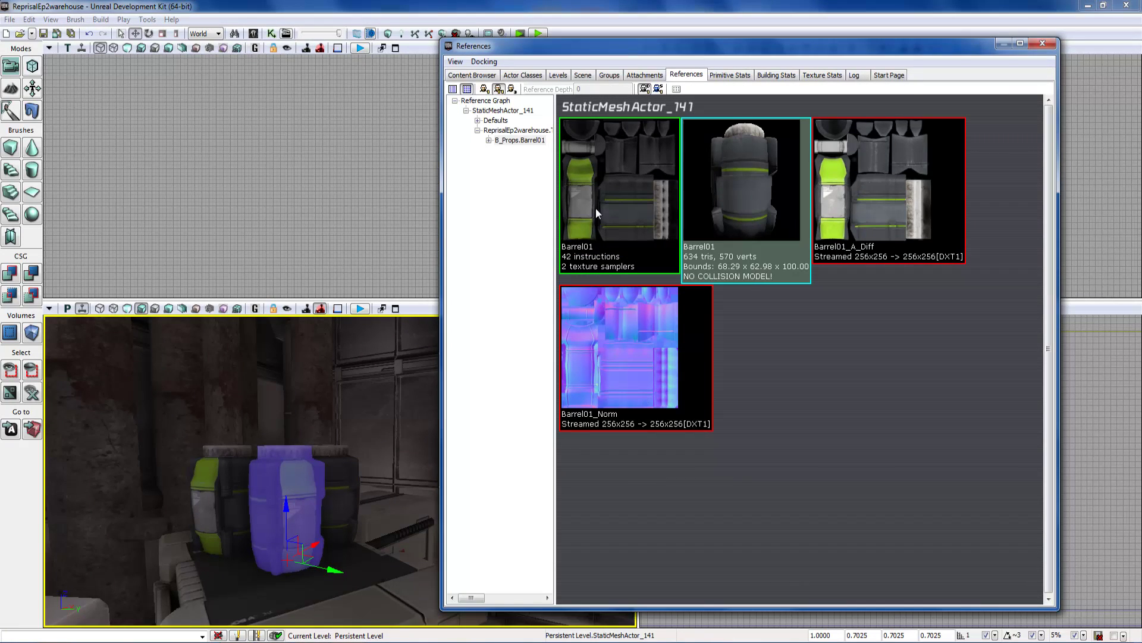
click(911, 183)
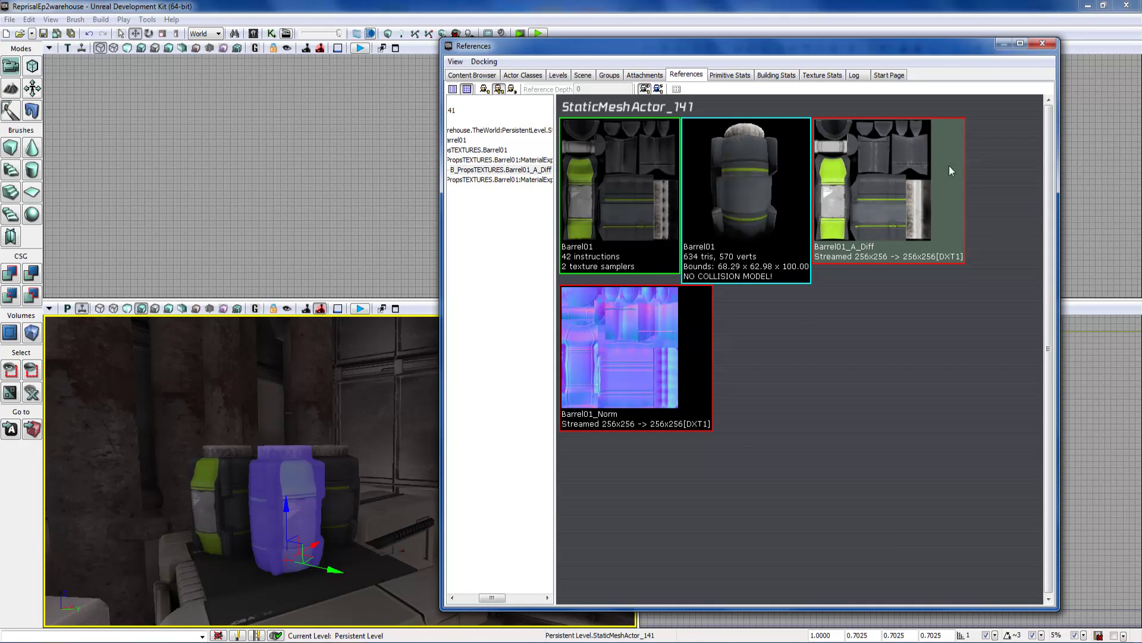
click(631, 339)
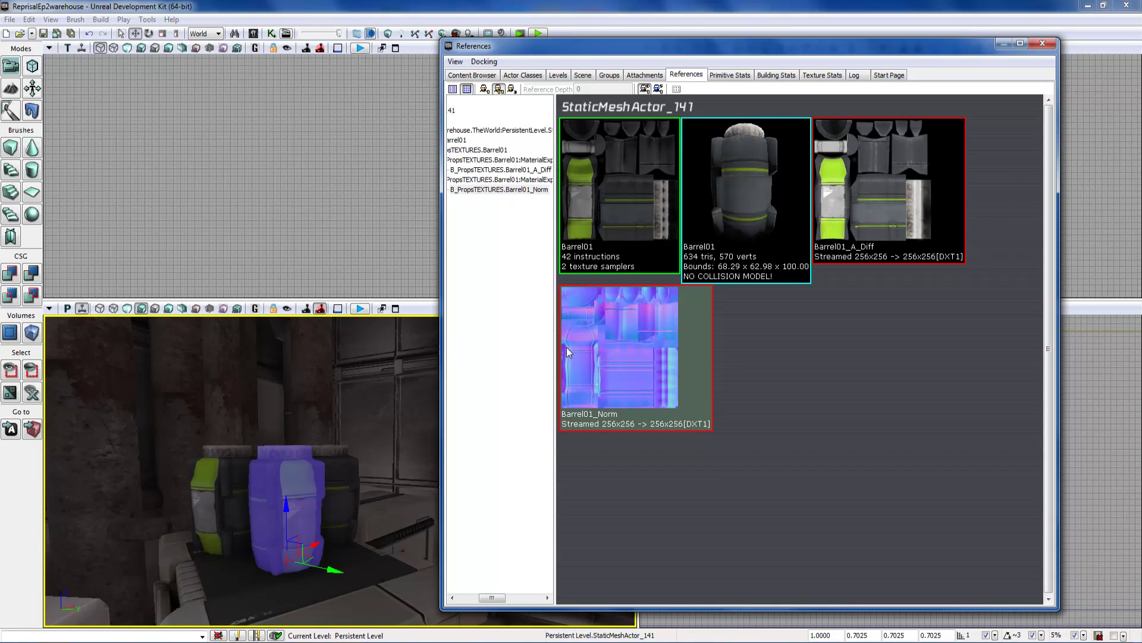
- Display the primitive statistics for the meshes in the warehouse level
right_drag(357, 417, 586, 405)
right_drag(131, 479, 101, 479)
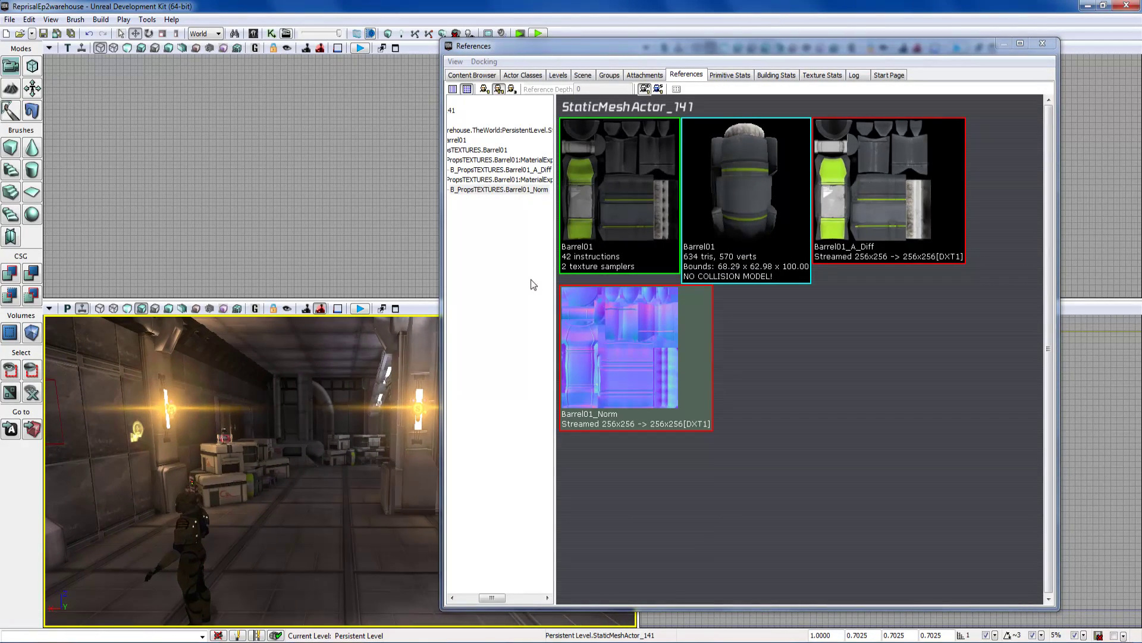
click(721, 75)
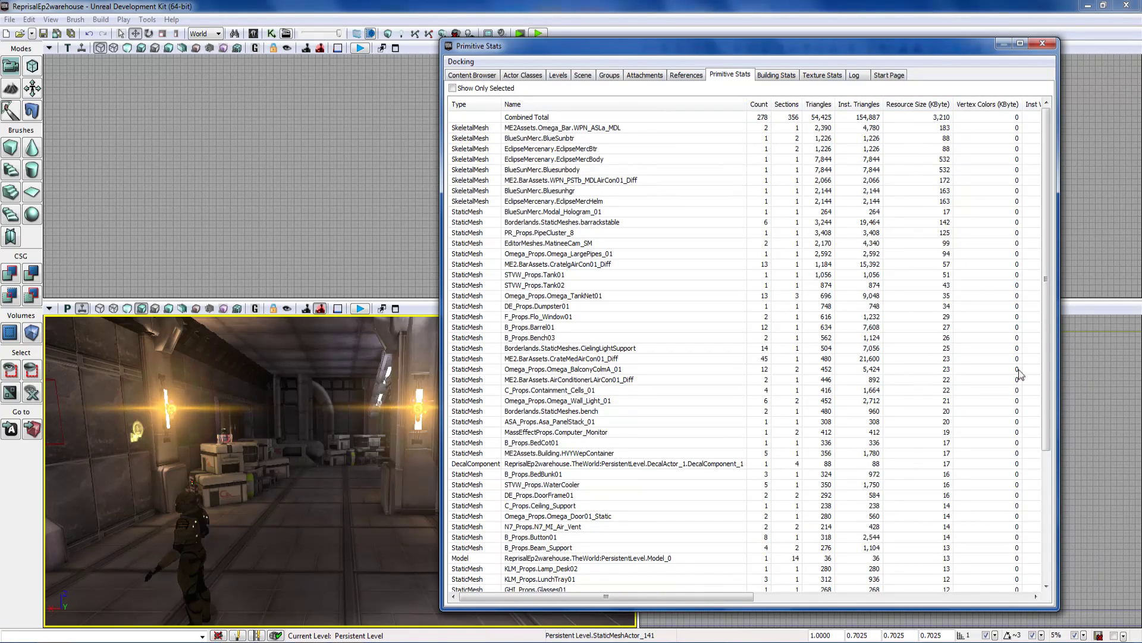
- Review the full primitive statistics list and compare it with the crates and props around the warehouse
drag(1042, 358, 1036, 185)
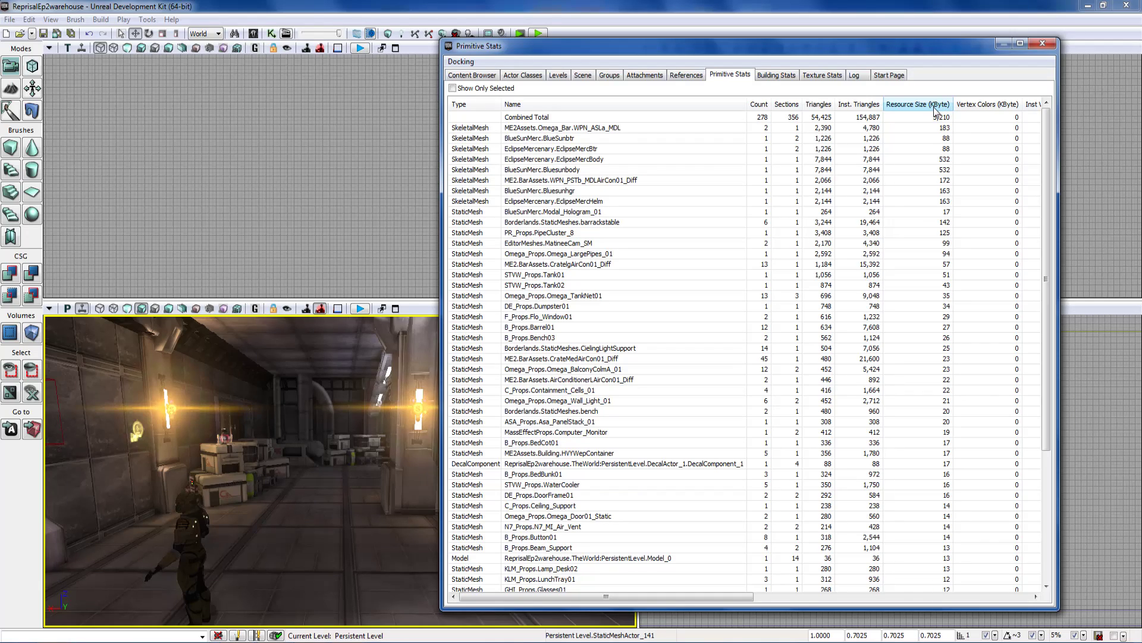
right_drag(285, 453, 410, 452)
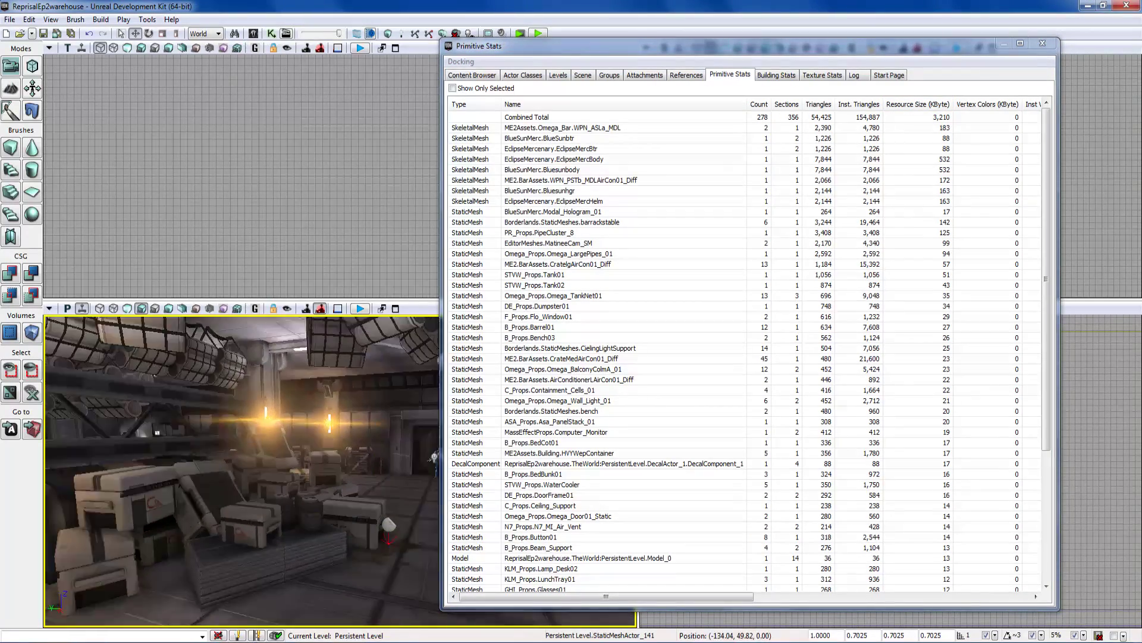
drag(363, 452, 405, 437)
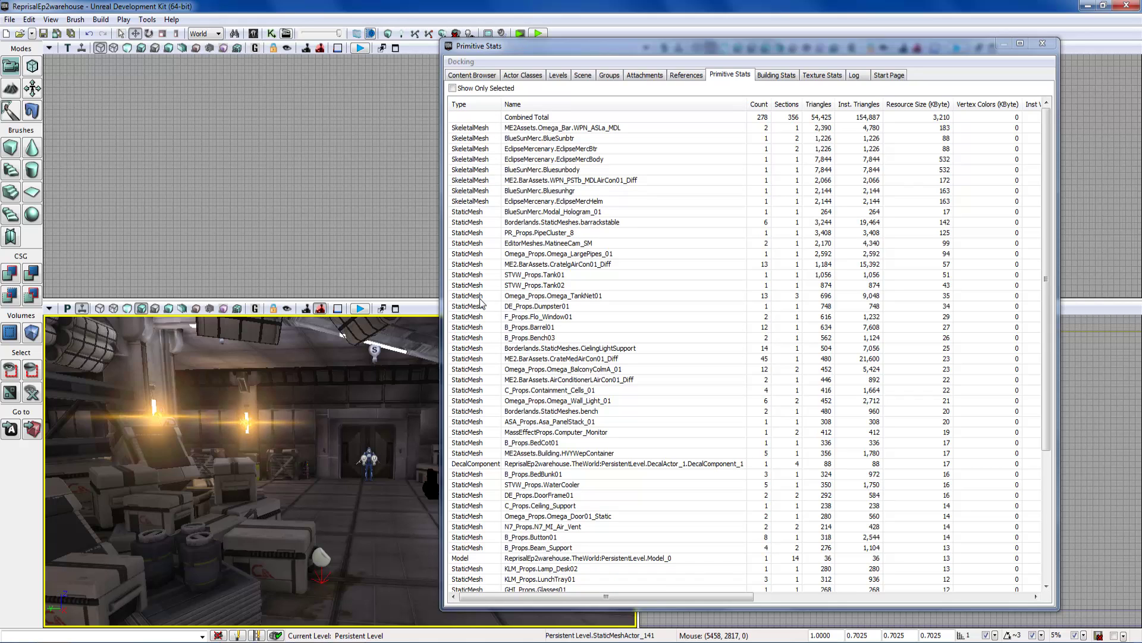
scroll(505, 405, down, 4)
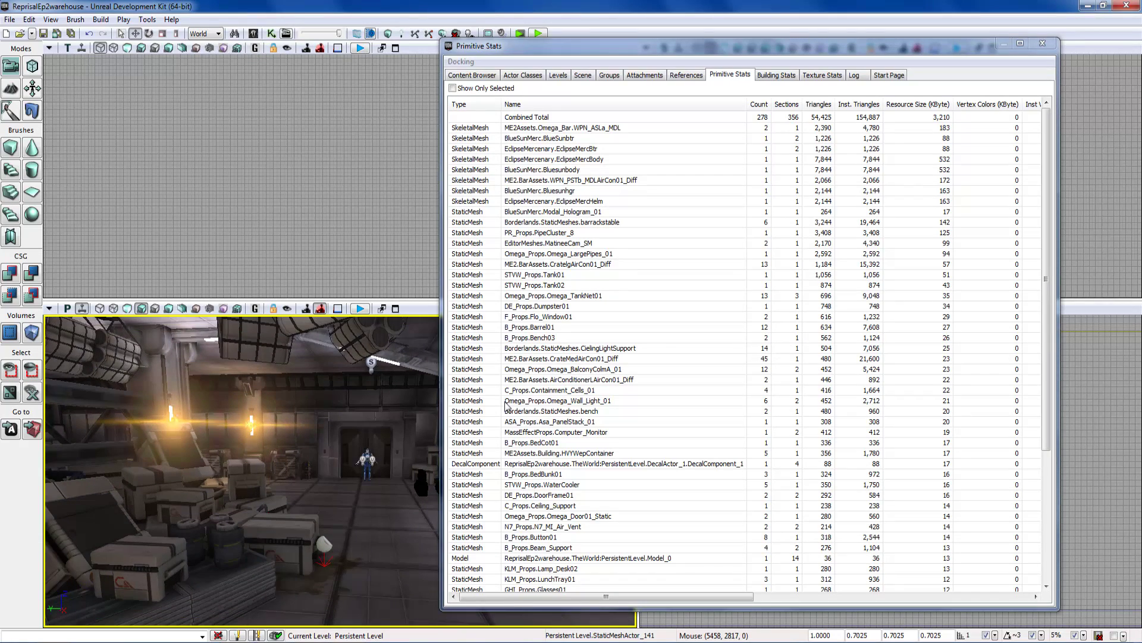
scroll(506, 405, up, 2)
drag(1049, 375, 1048, 100)
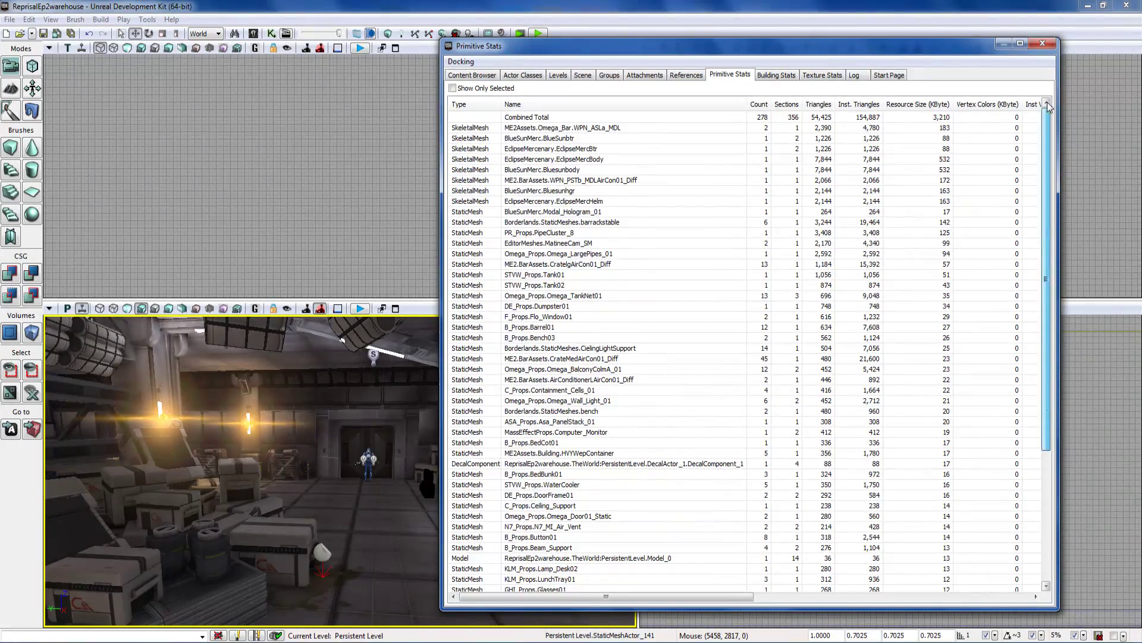
- Display the building statistics, and examine the current streaming level's texture statistics alongside the warehouse scene
click(785, 77)
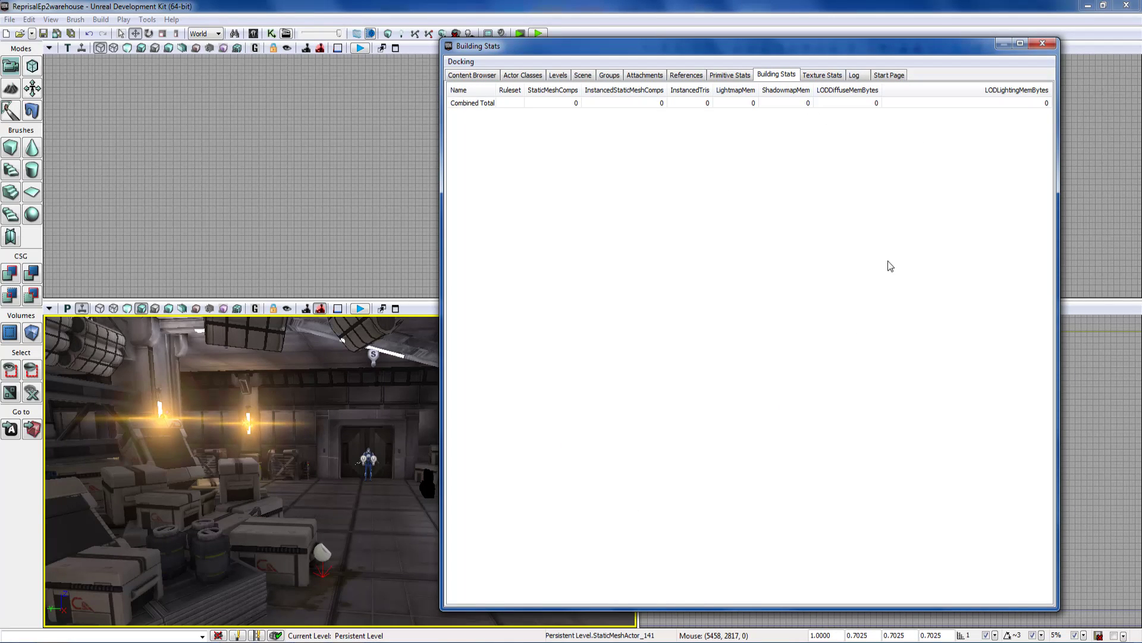
click(823, 75)
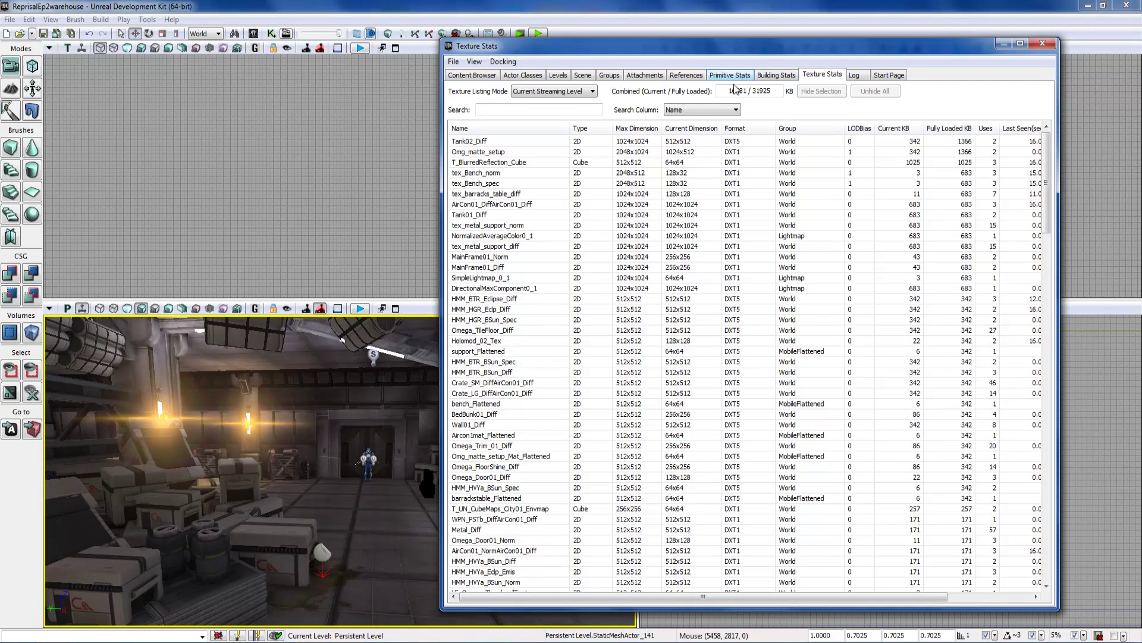
mouse_move(1049, 176)
mouse_down()
mouse_move(1050, 189)
mouse_move(1049, 176)
mouse_up()
right_drag(369, 393, 491, 397)
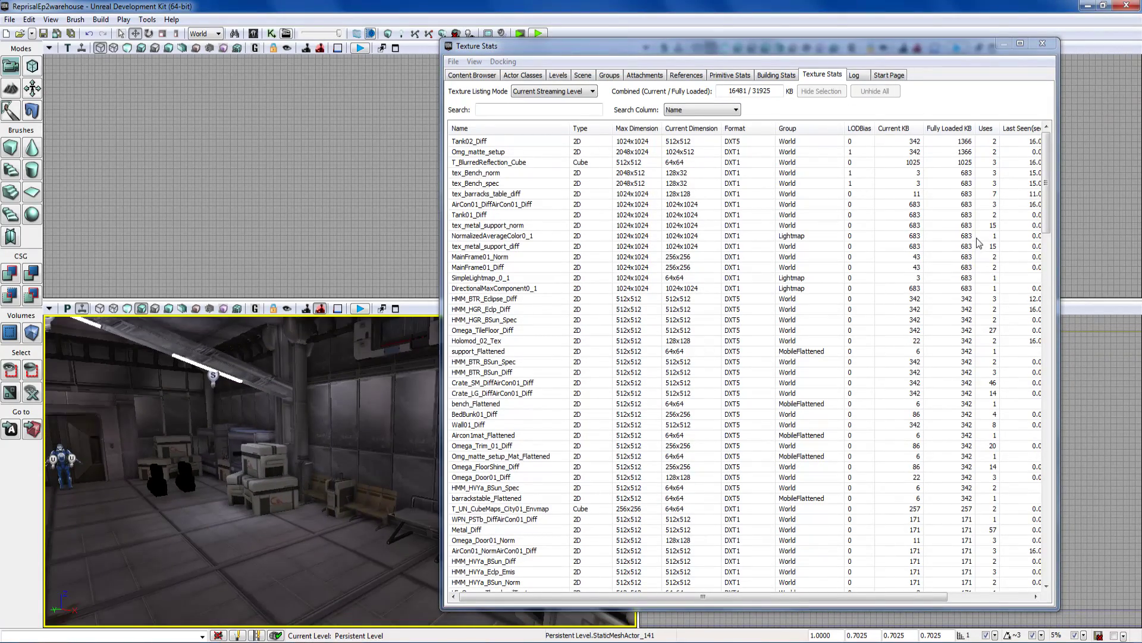
- Display the editor log and examine its command entry line and the recorded messages
click(854, 76)
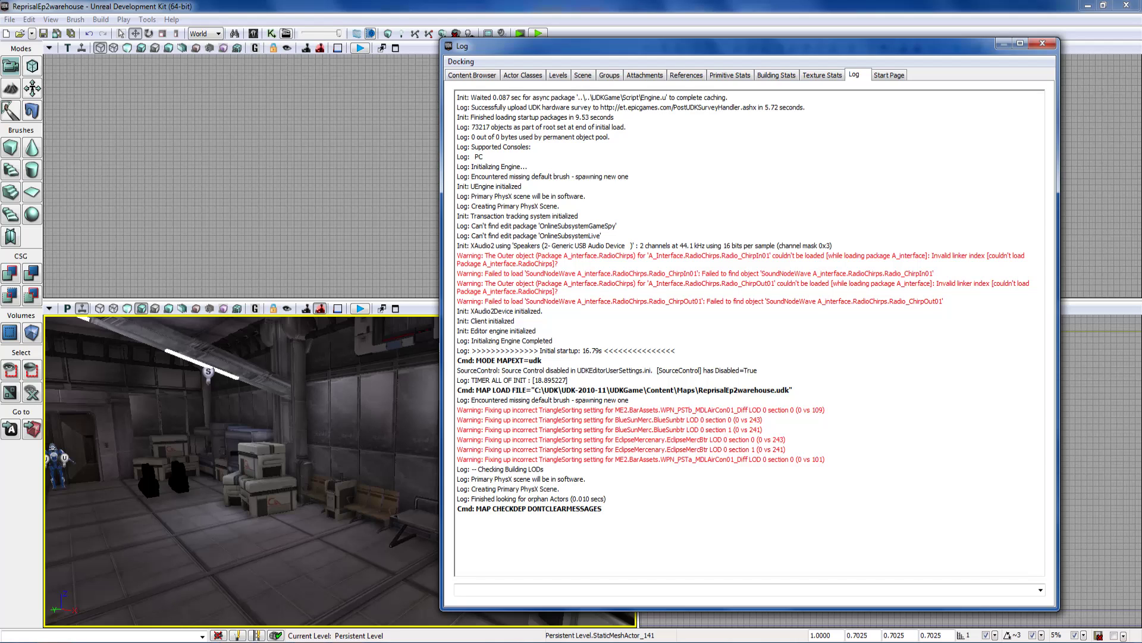
click(496, 589)
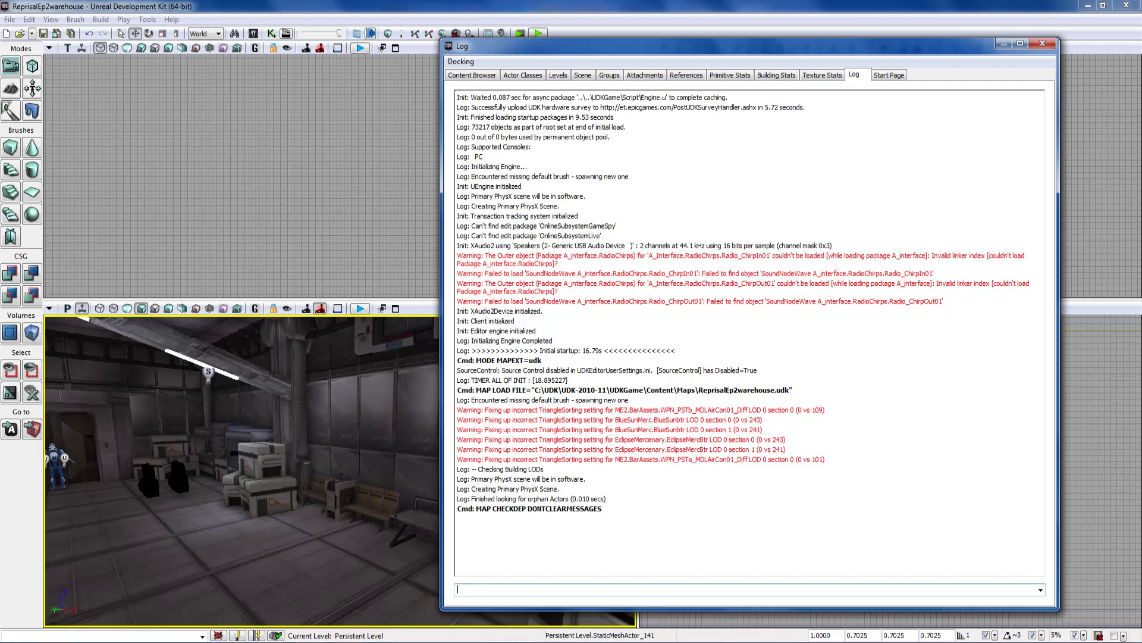
drag(471, 490, 560, 490)
click(561, 490)
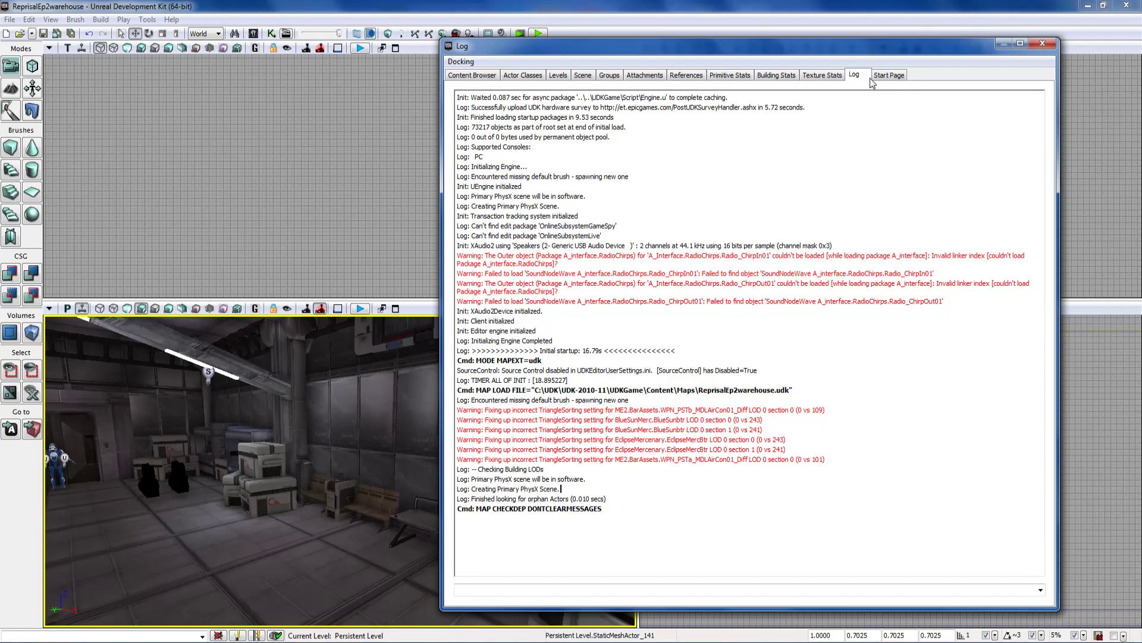
- Display the UDK Start Page and look through its documentation, tutorial and community links
click(889, 75)
scroll(689, 294, down, 2)
scroll(689, 295, up, 2)
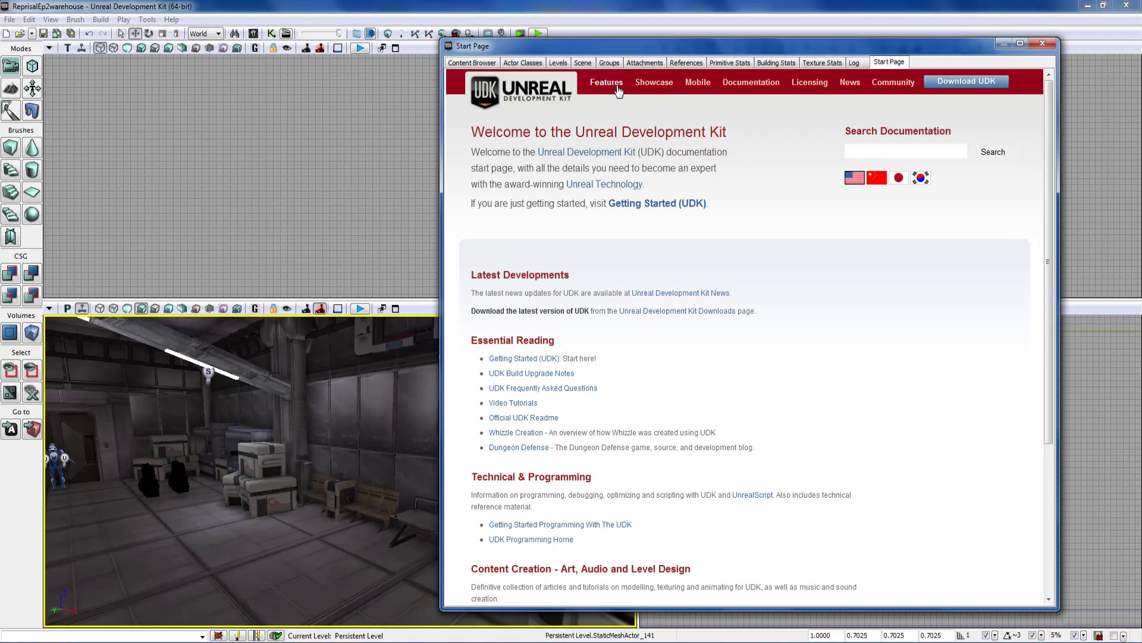
scroll(773, 255, down, 2)
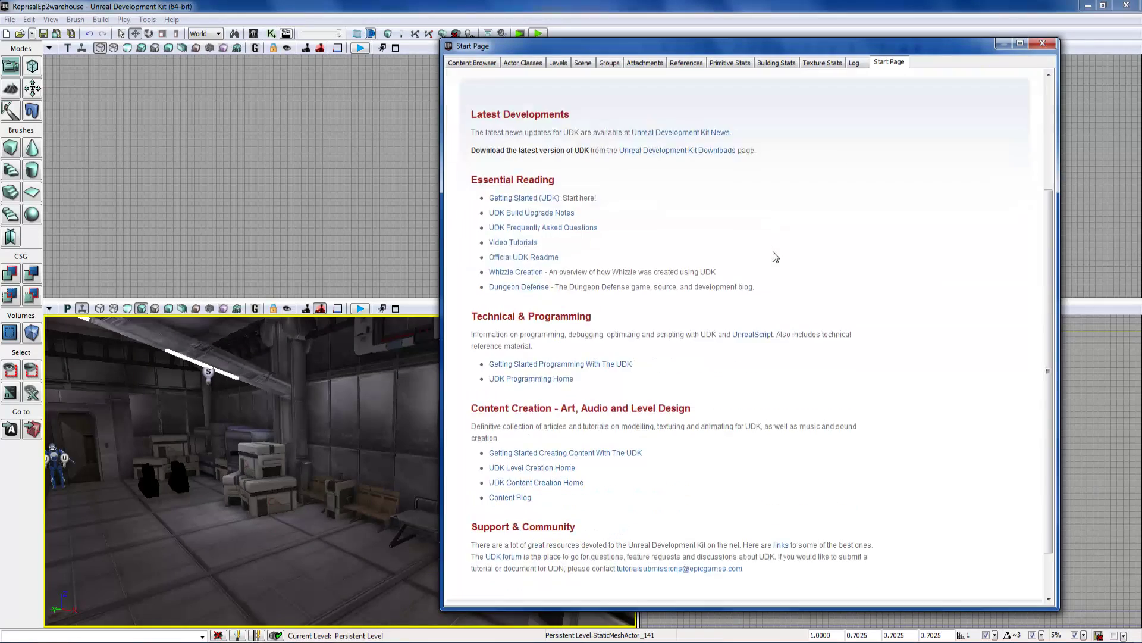
scroll(655, 254, up, 2)
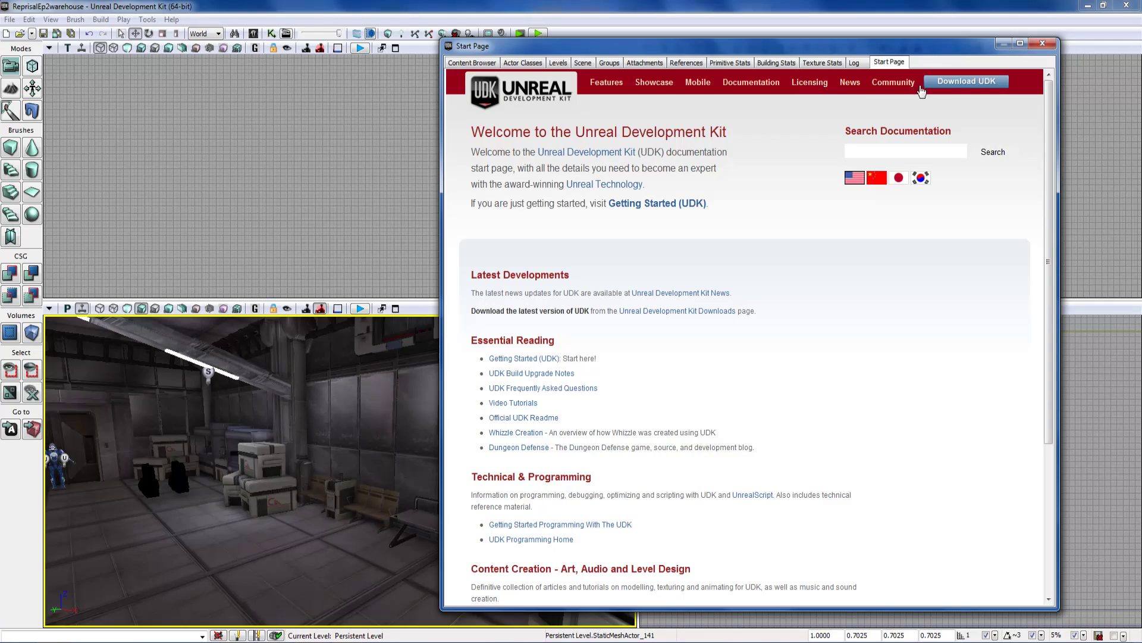
- Close the browser window and look around the warehouse from several directions in the perspective view
click(1048, 44)
right_drag(464, 434, 226, 441)
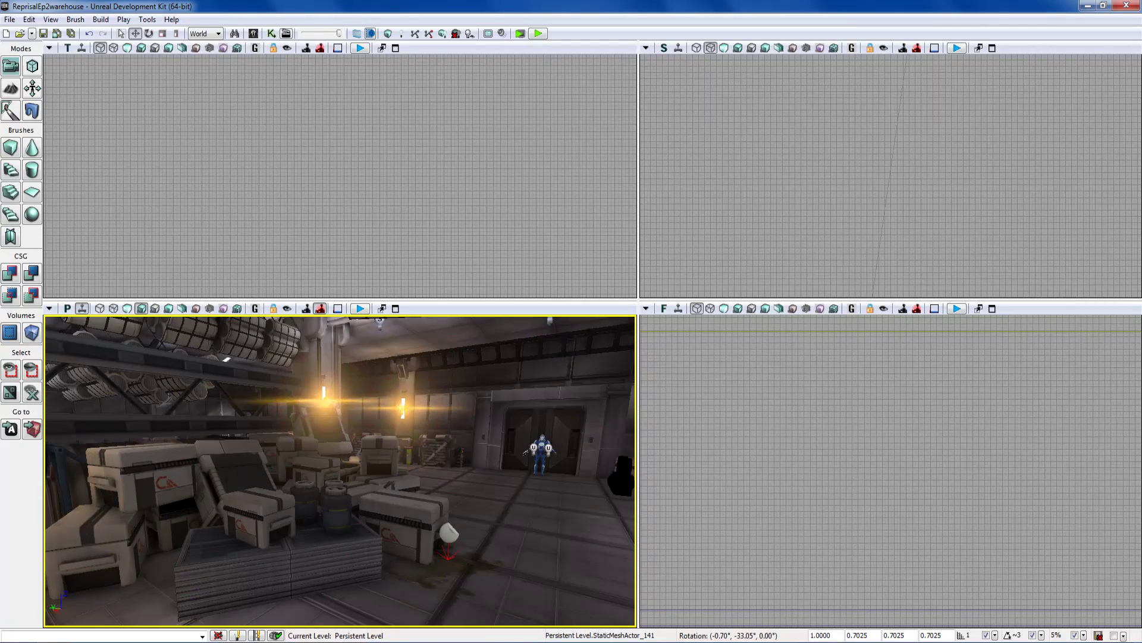
right_drag(339, 470, 453, 470)
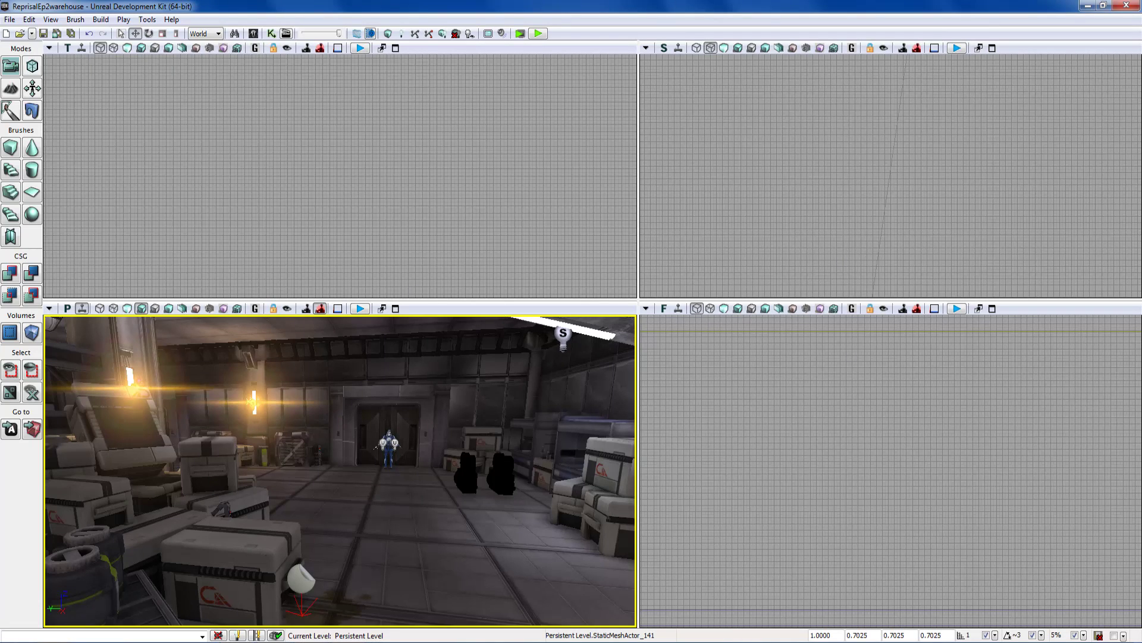
right_drag(339, 470, 410, 473)
drag(339, 470, 301, 369)
drag(319, 411, 315, 384)
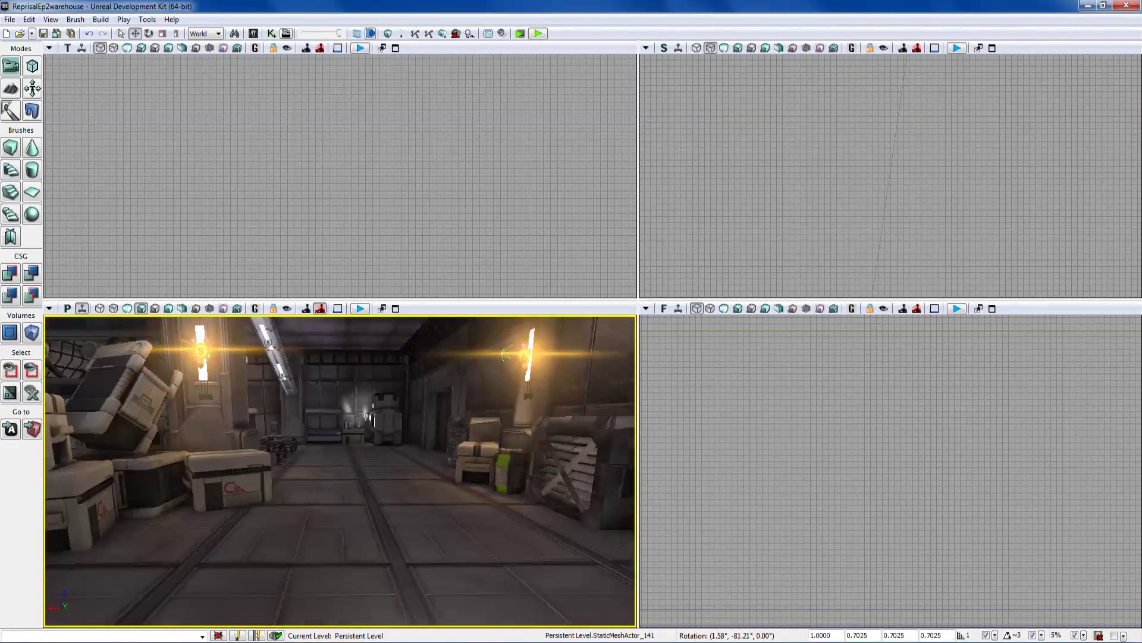
drag(321, 470, 387, 445)
right_drag(377, 408, 342, 477)
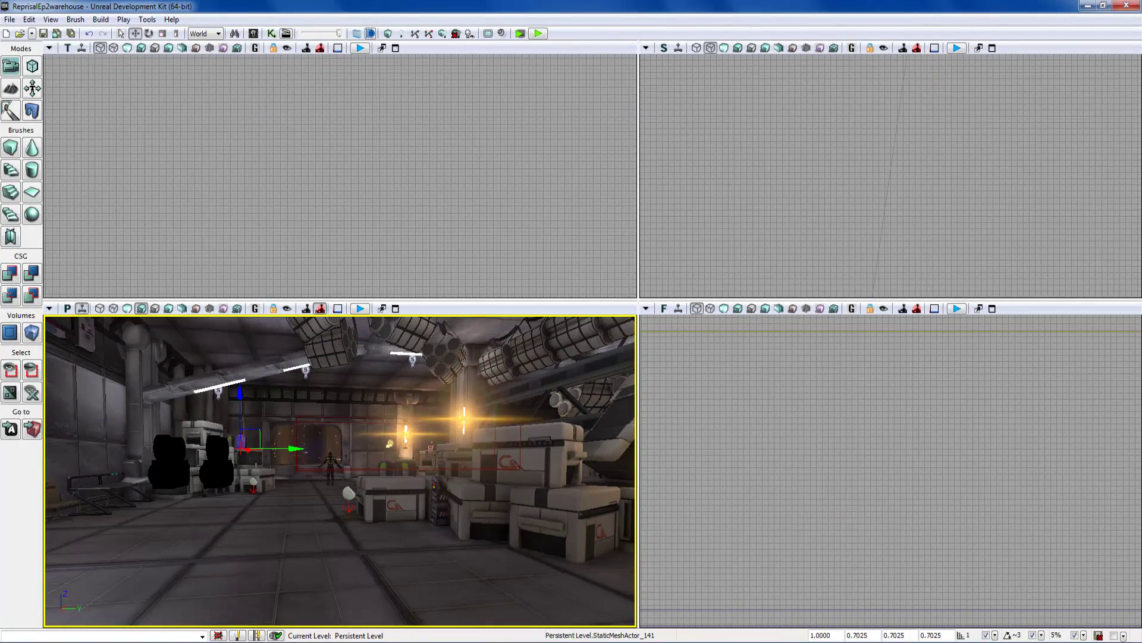